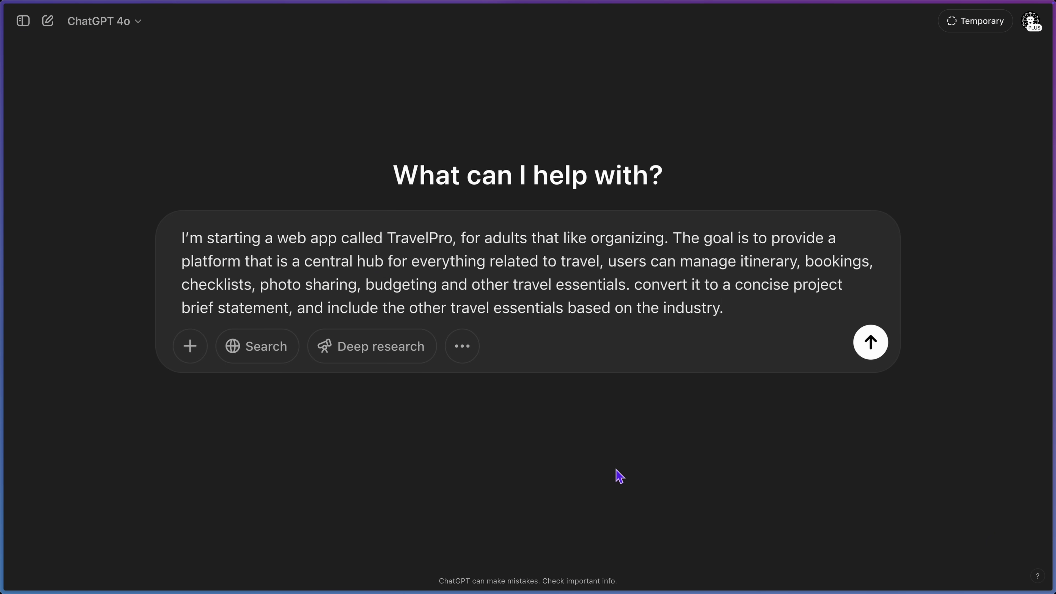
- Get the TravelPro brief, then list packing planners, group coordination, journaling and currency converters after 'remove:'
click(874, 346)
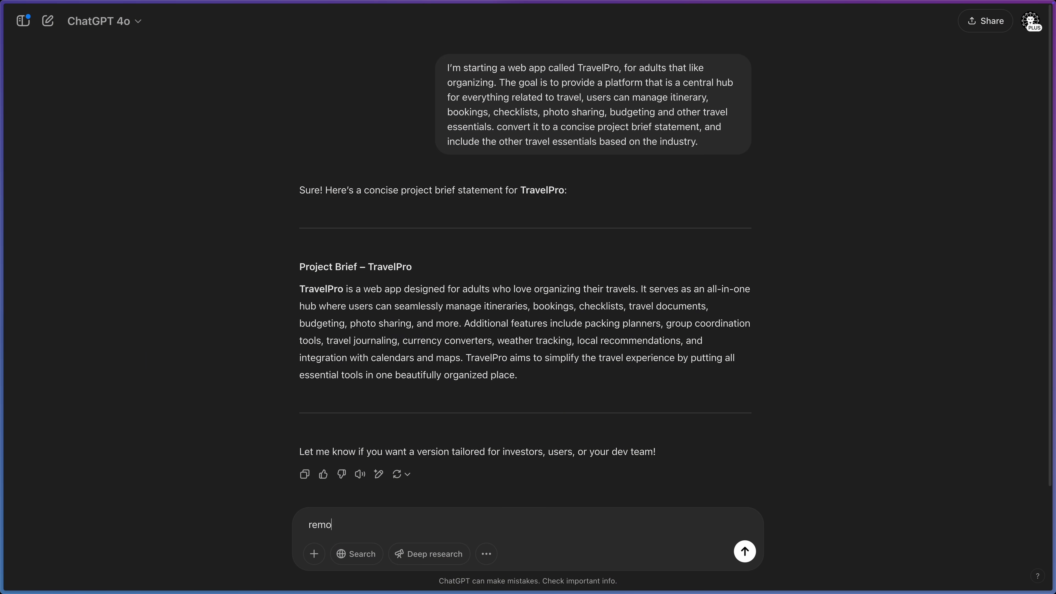
text(:)
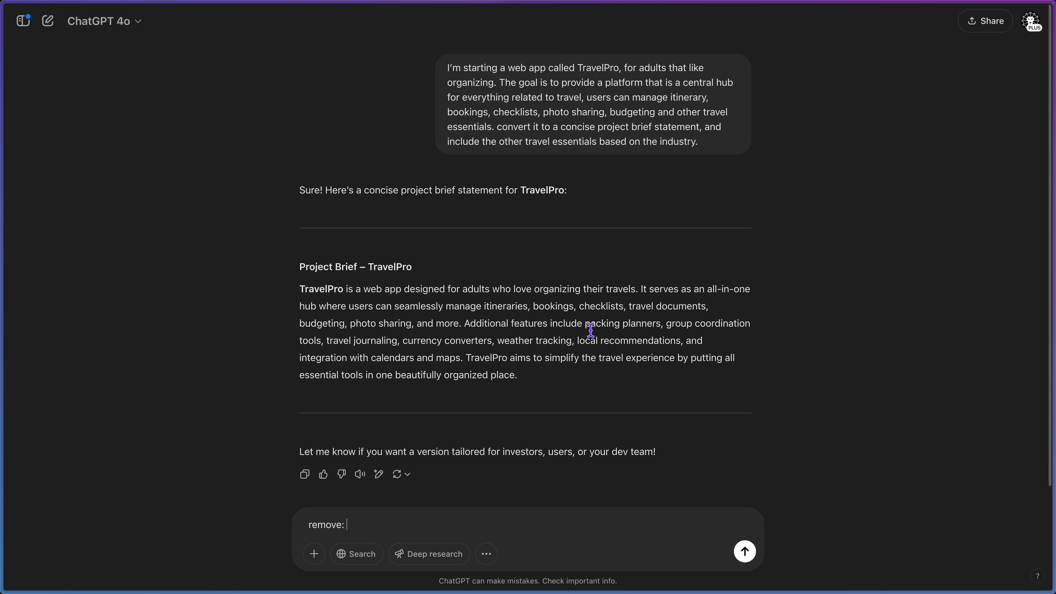
drag(671, 332, 388, 345)
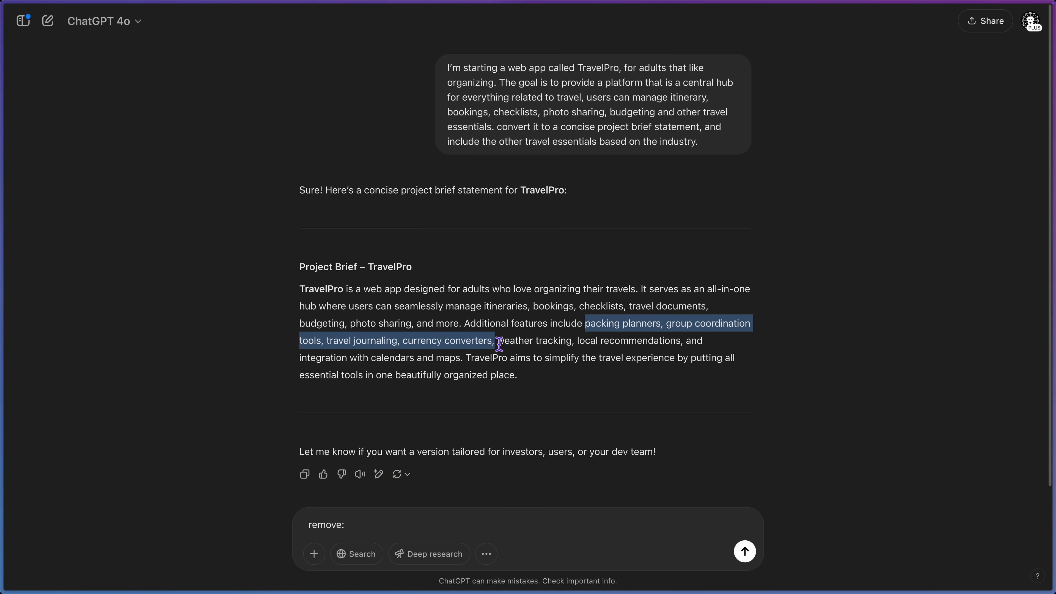
click(463, 533)
text(packing planners, group coordination tools, travel journaling, currency converters,)
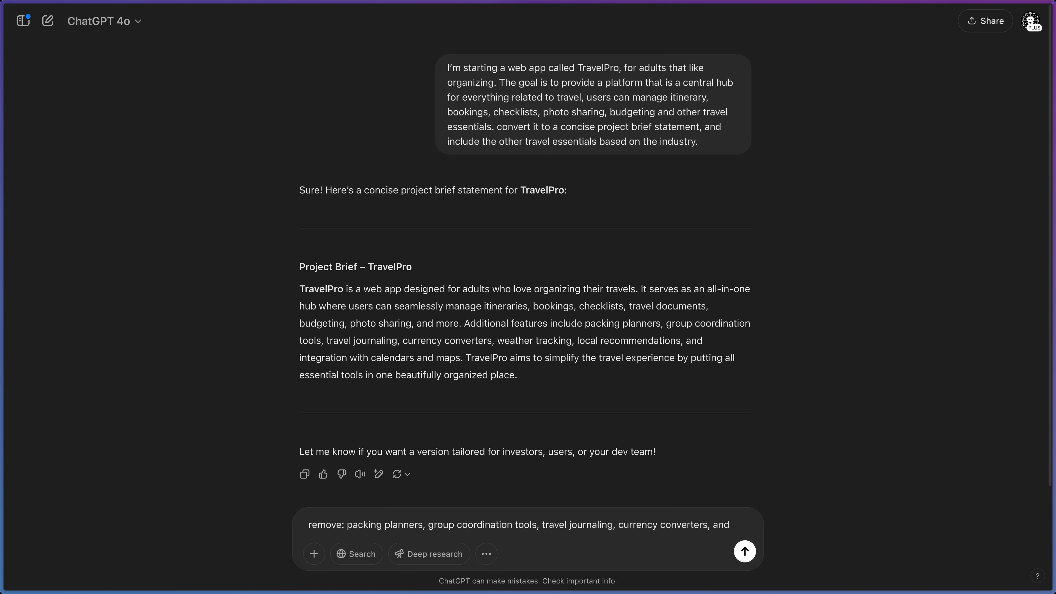
- Add the closing TravelPro aims sentence, send the removal request and review the trimmed brief
drag(508, 369, 561, 380)
key(ctrl+c)
click(745, 525)
key(ctrl+v)
key(Return)
triple_click(295, 183)
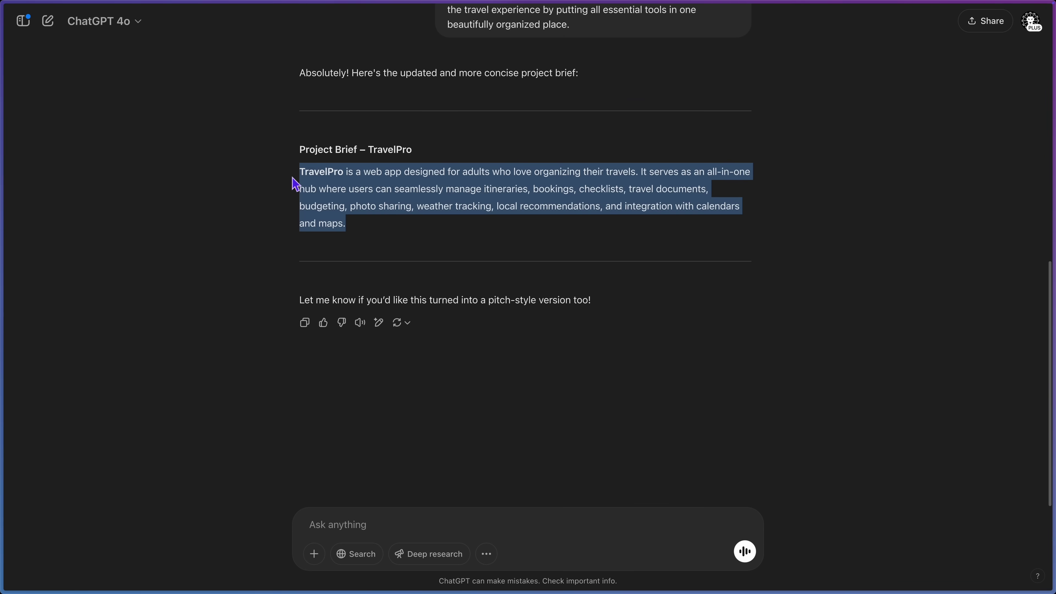
click(677, 312)
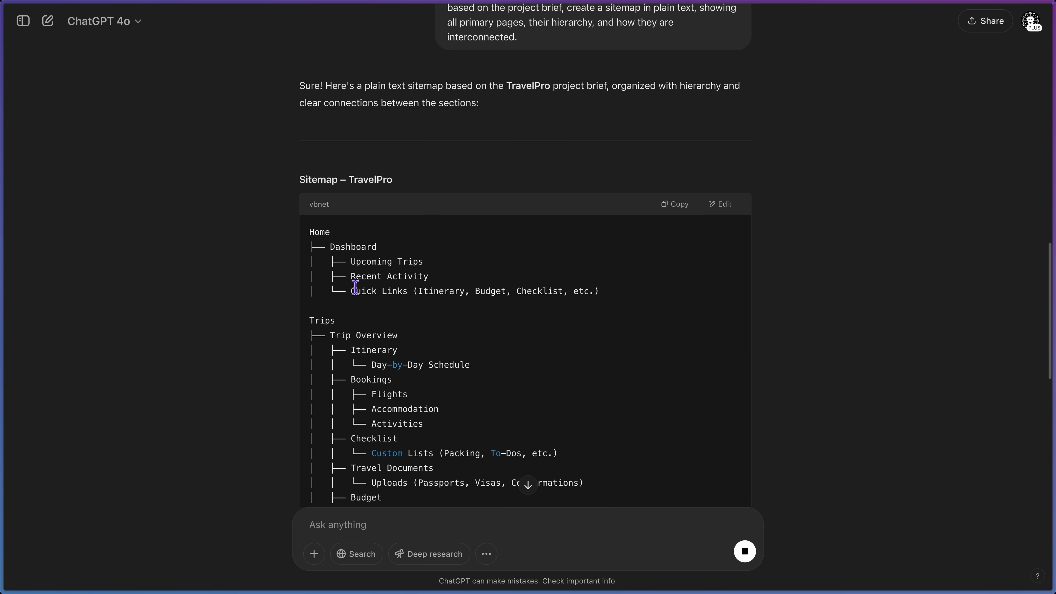
- Review the plain-text TravelPro sitemap and send the desktop dashboard UI image request
scroll(356, 329, down, 5)
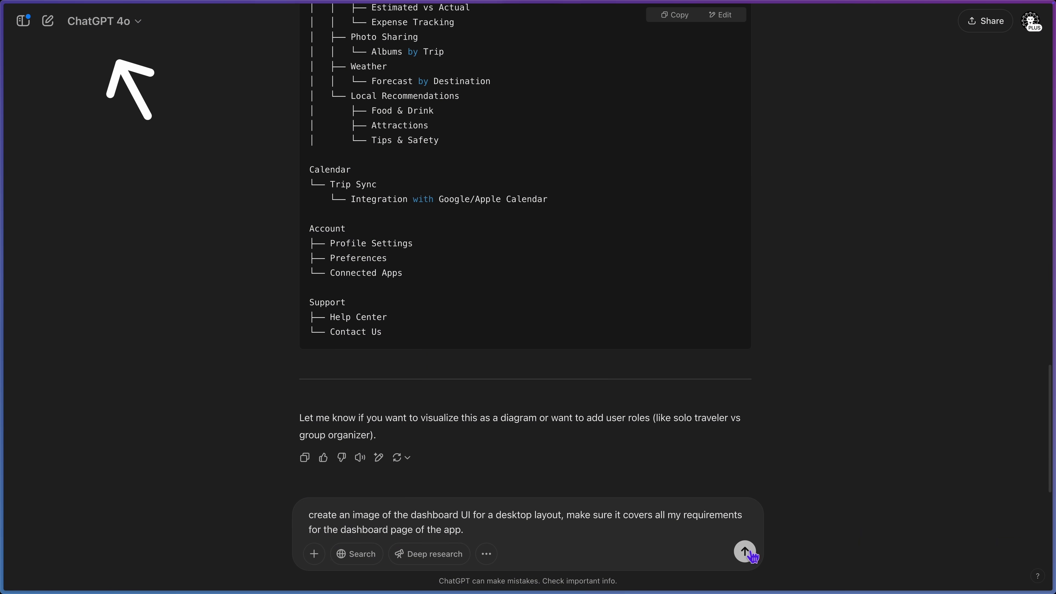
click(746, 552)
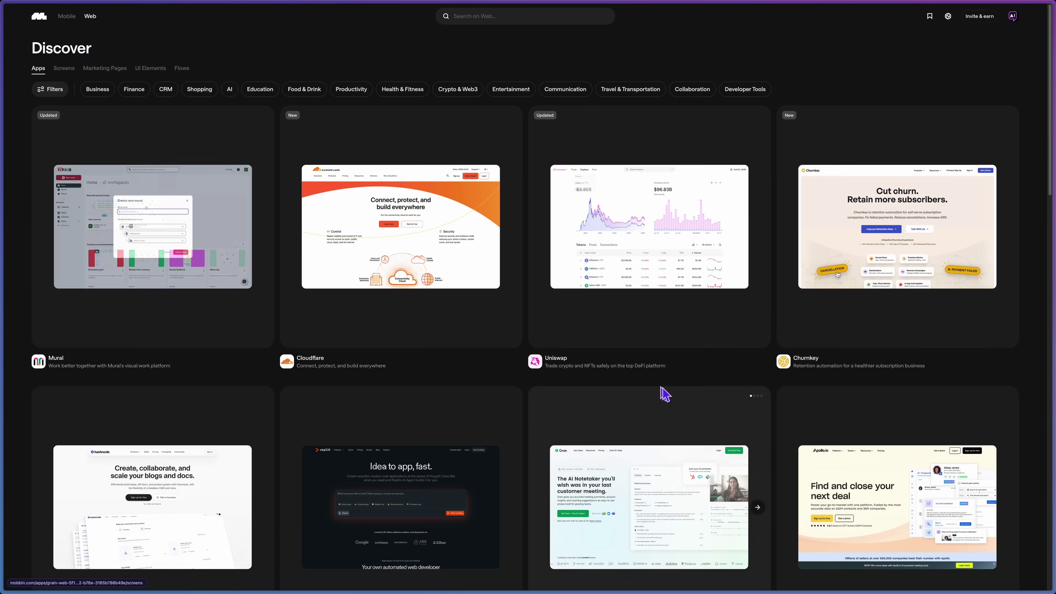
- Browse the Going app's user flows and step through the On the Fly flow screens
scroll(664, 396, down, 10)
scroll(759, 467, down, 20)
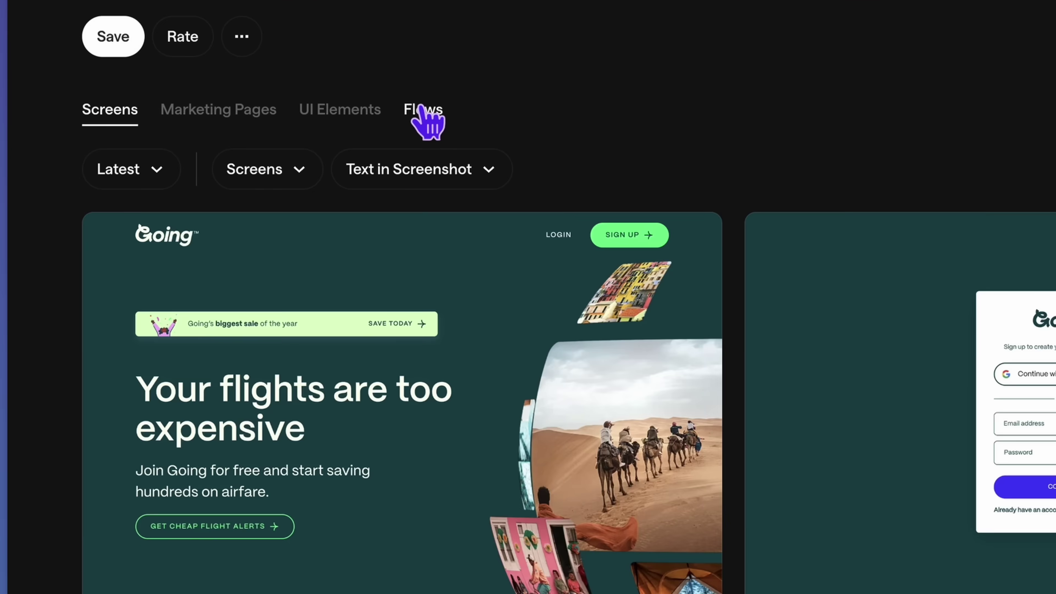
click(151, 177)
scroll(212, 587, down, 10)
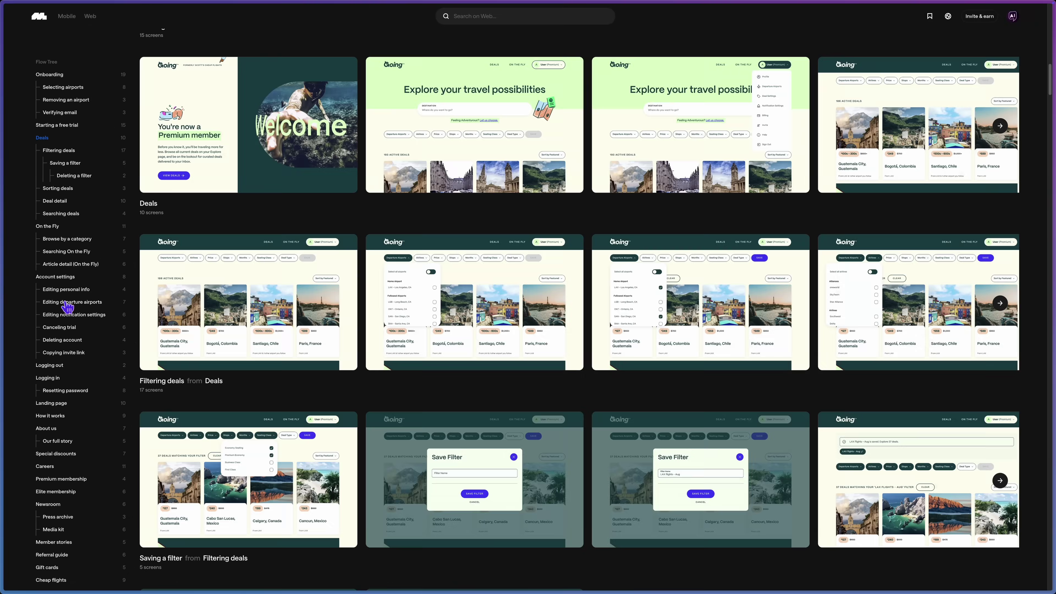
click(48, 226)
click(176, 209)
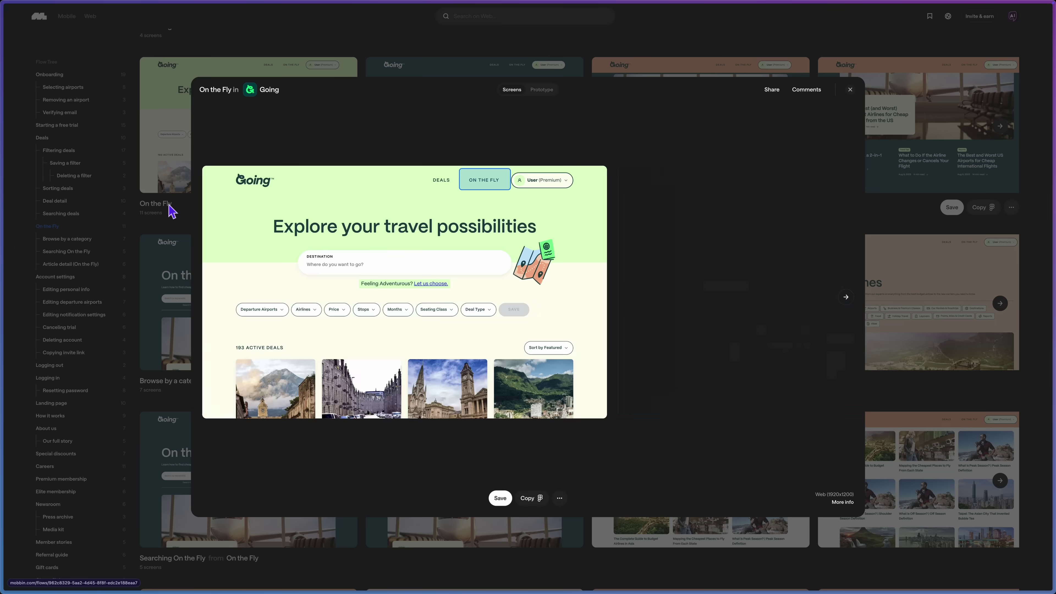
scroll(580, 318, right, 3)
click(846, 297)
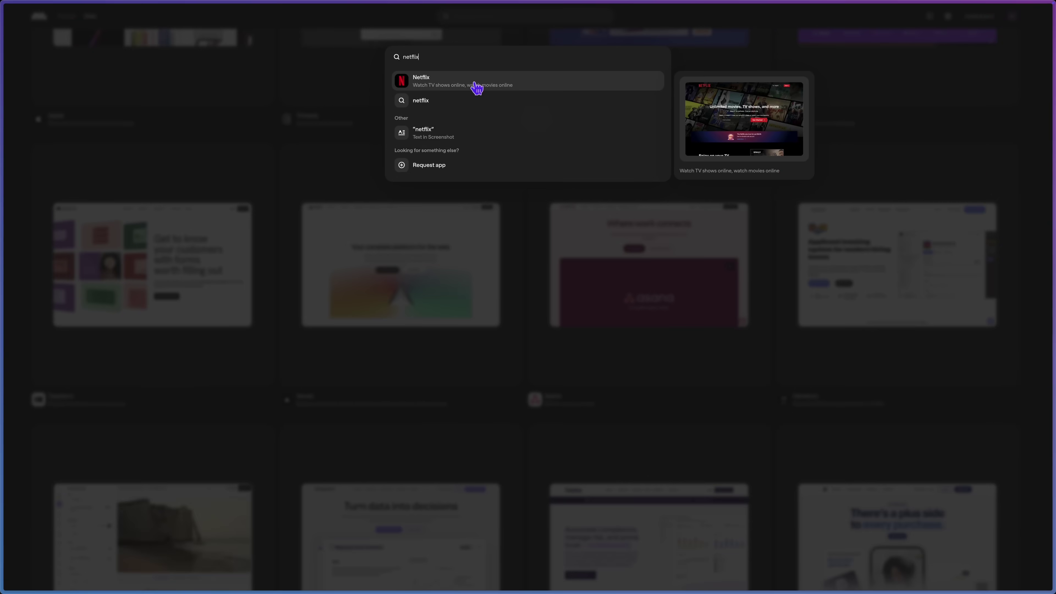
- Check Netflix's user flows, then open the saved mobile Travel Pro collection
click(474, 85)
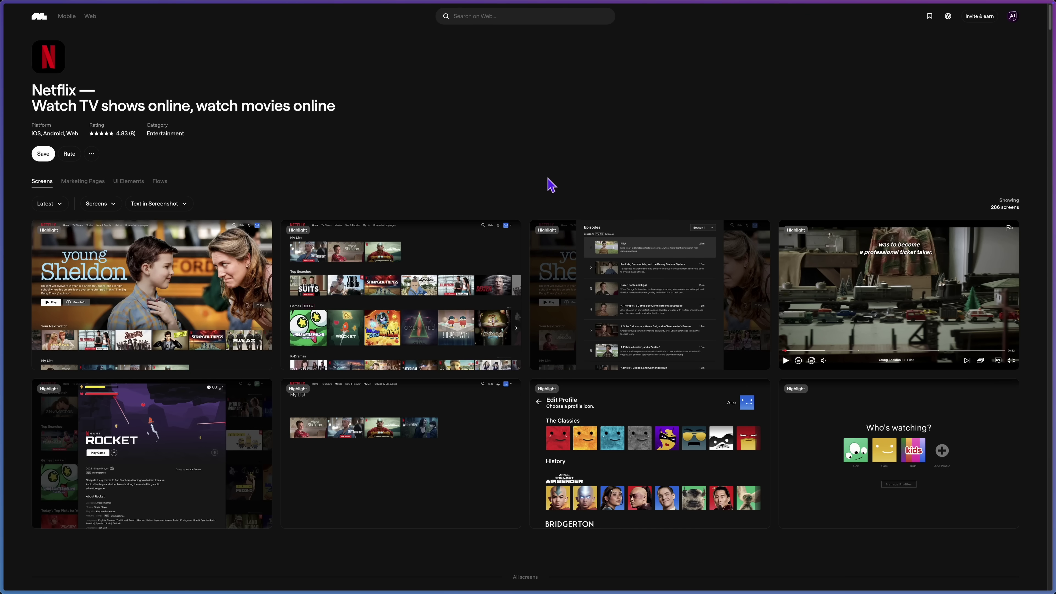
click(160, 183)
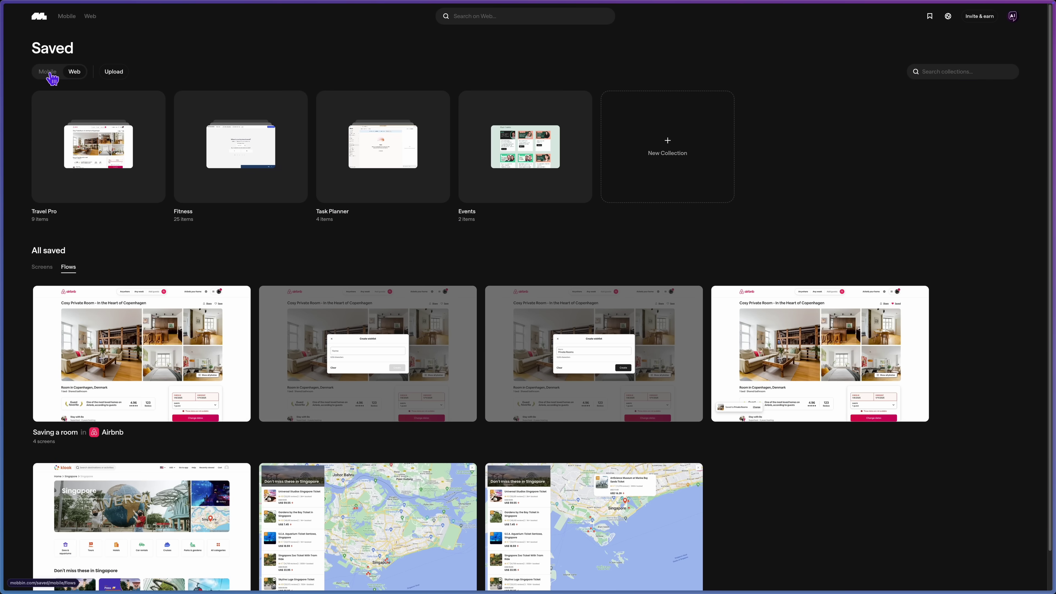
click(49, 74)
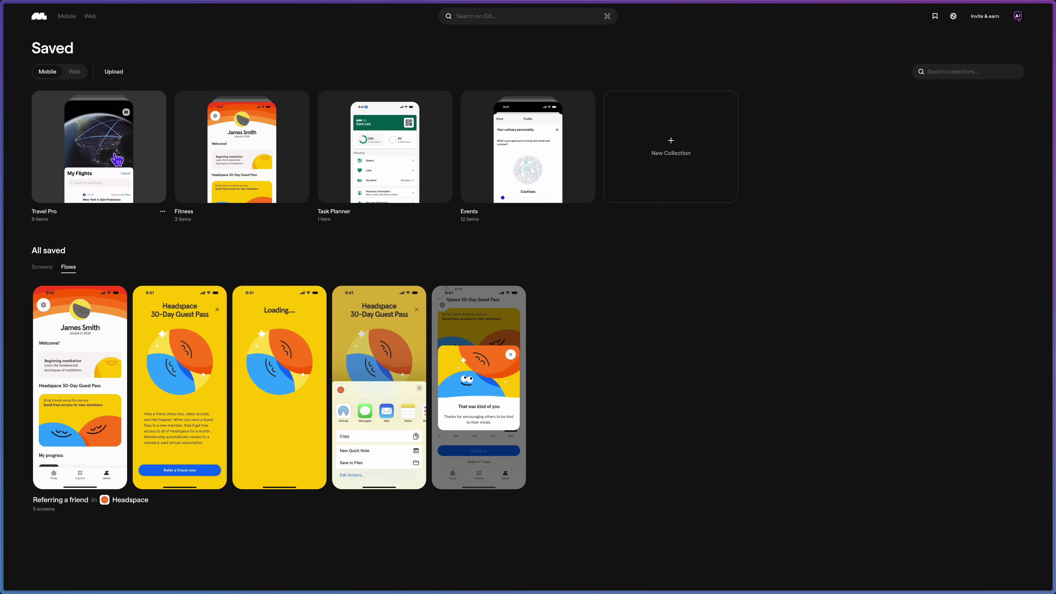
click(133, 160)
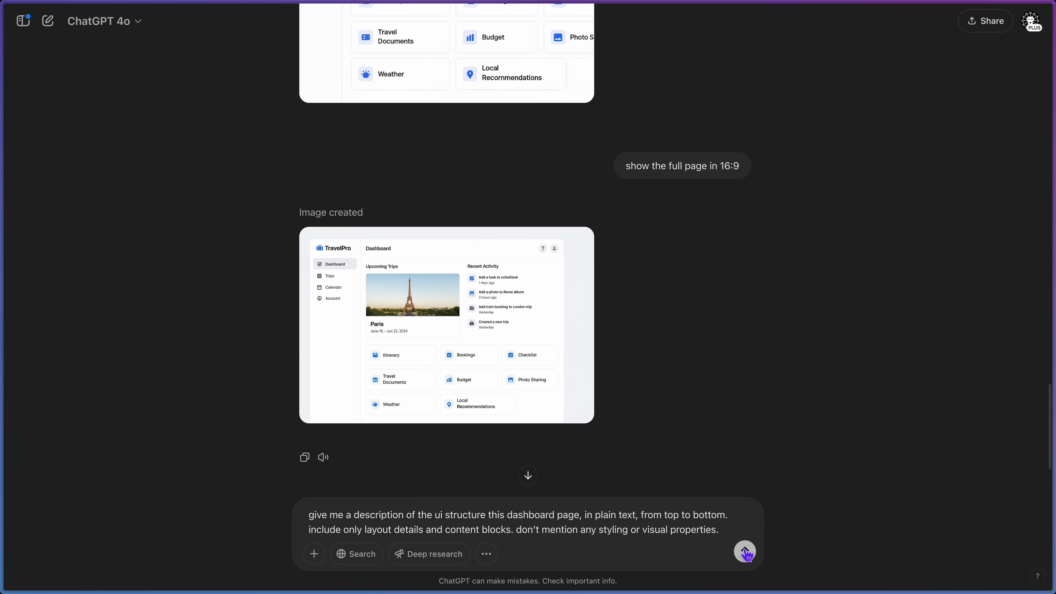
- Get the dashboard's top-to-bottom UI structure description and read through it
click(745, 554)
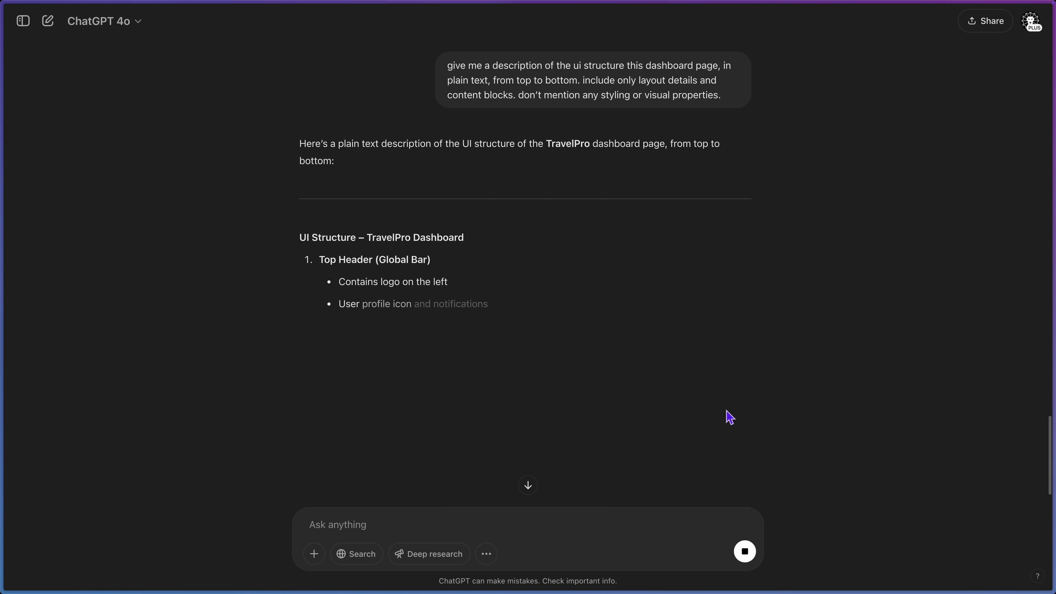
scroll(711, 417, down, 2)
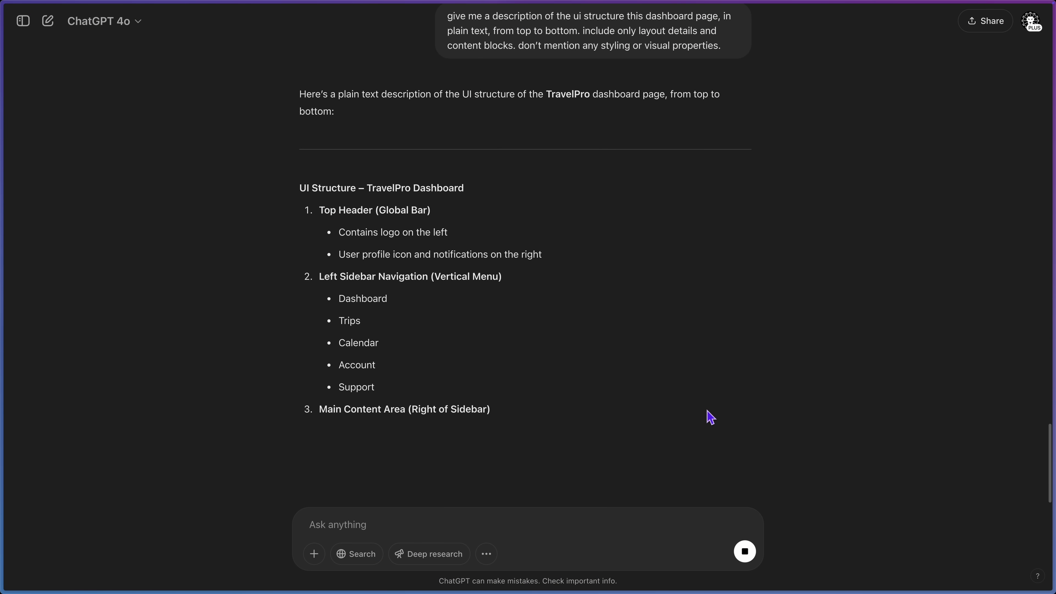
scroll(710, 417, down, 1)
scroll(710, 419, down, 1)
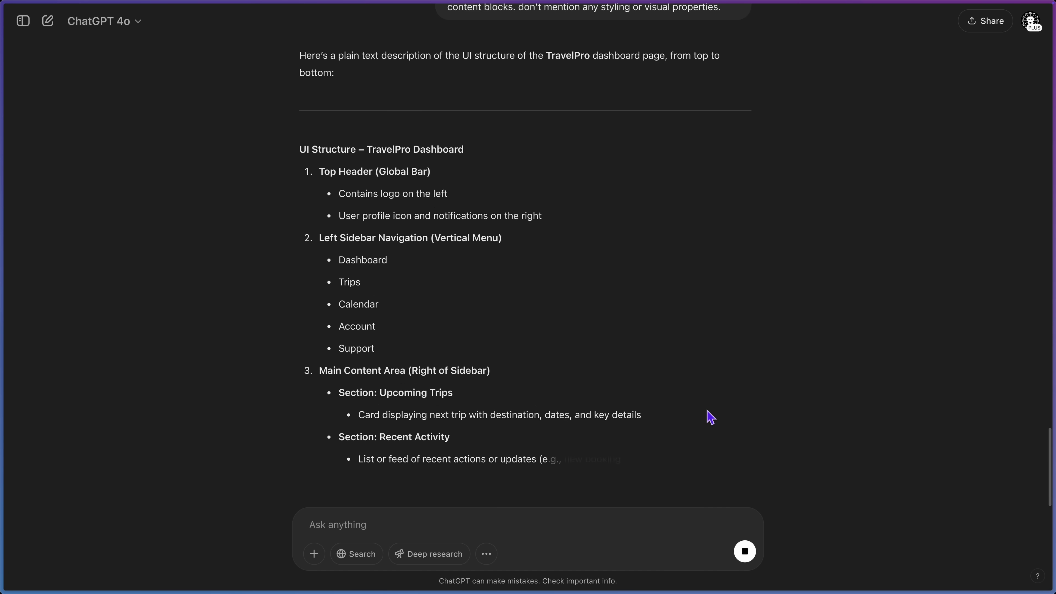
scroll(824, 437, up, 15)
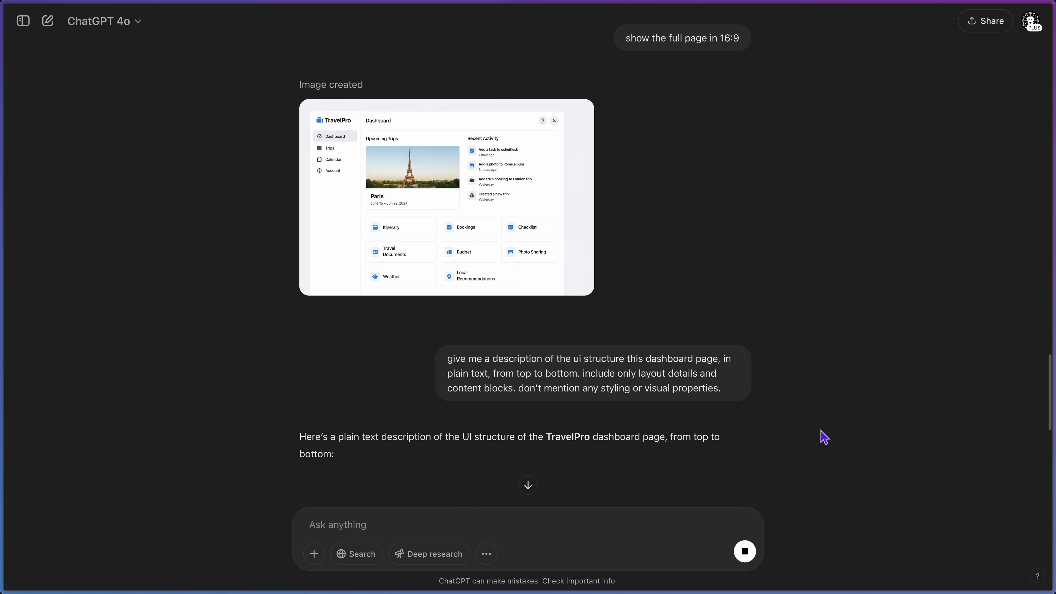
scroll(823, 436, down, 20)
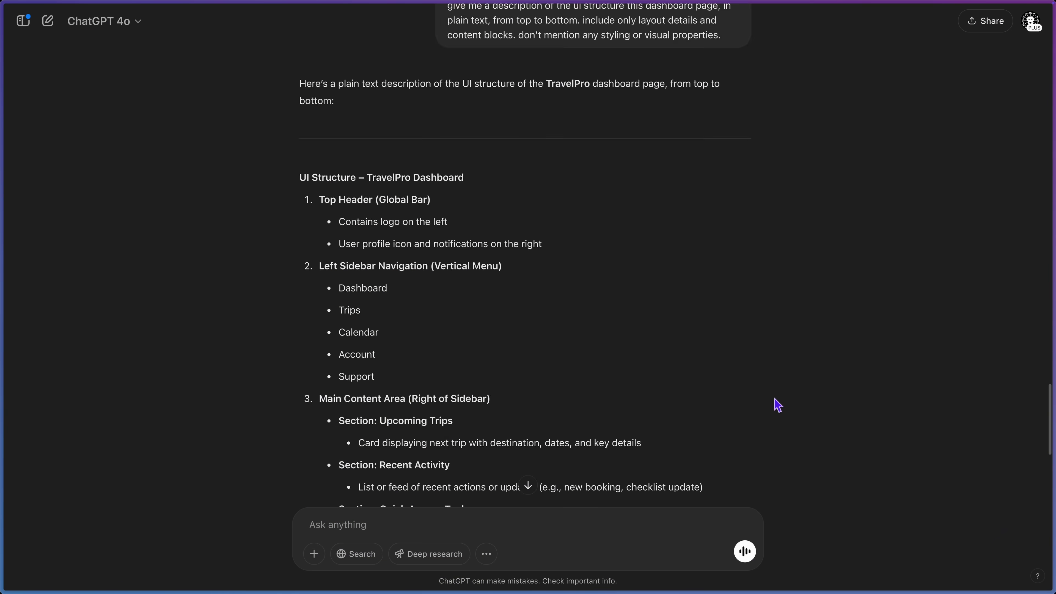
scroll(778, 406, up, 15)
- Adapt the earlier dashboard image prompt for the Trips page and send it
drag(540, 391, 453, 365)
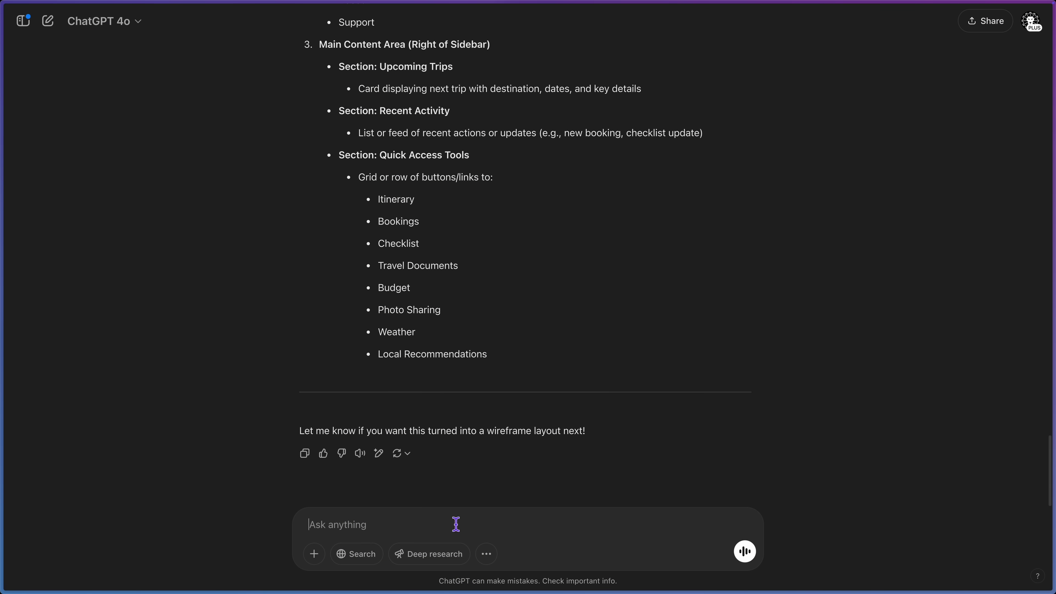
text(create an image of the dashboard UI for a desktop layout, make sure it covers all my requirements for the dashboard page of the app.)
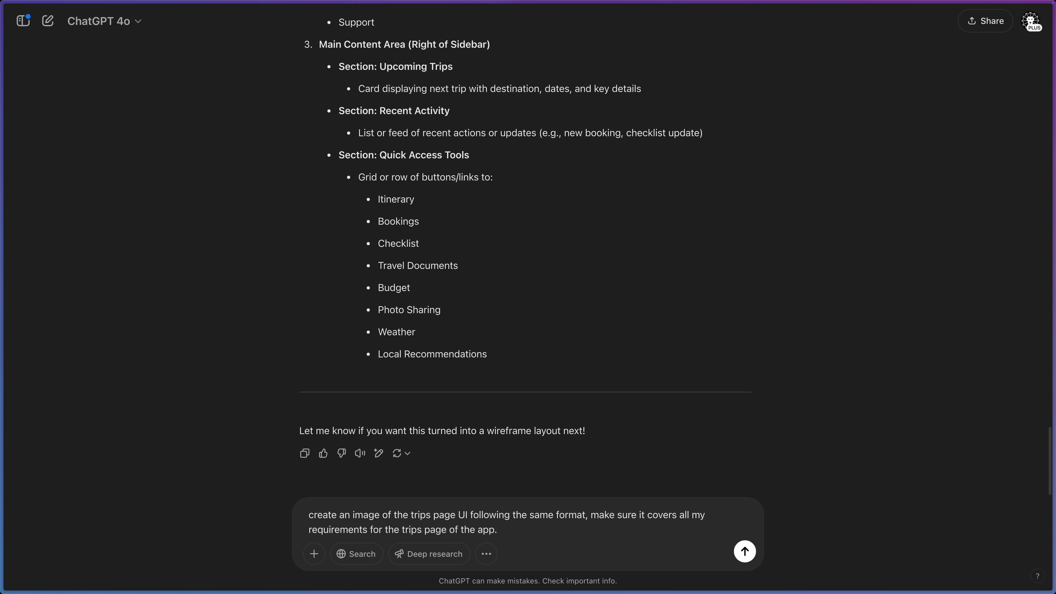
click(745, 552)
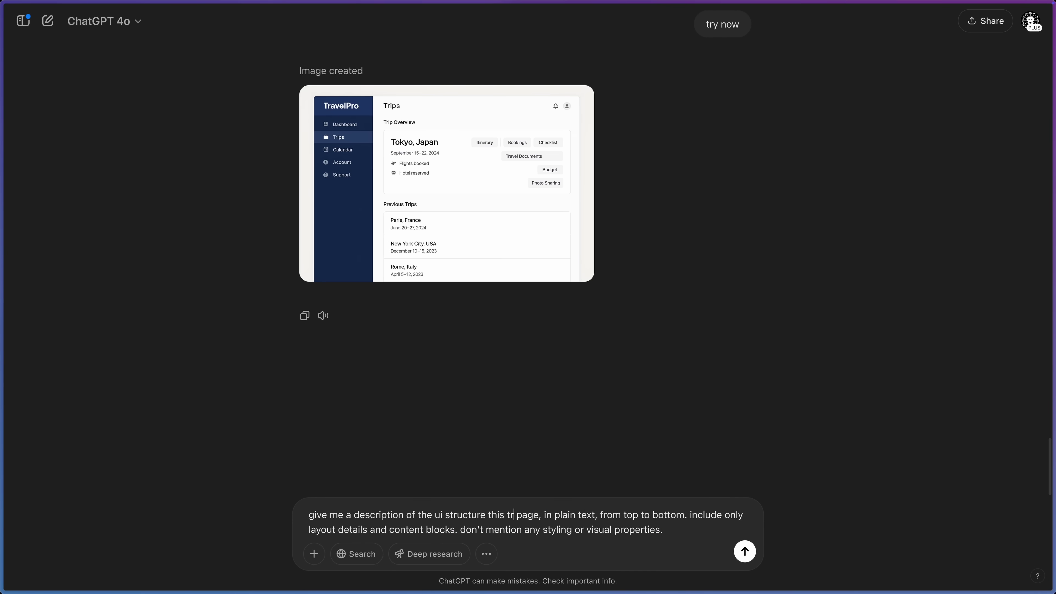
- Ask for the TravelPro Trips page's top-to-bottom UI structure in plain text
click(745, 552)
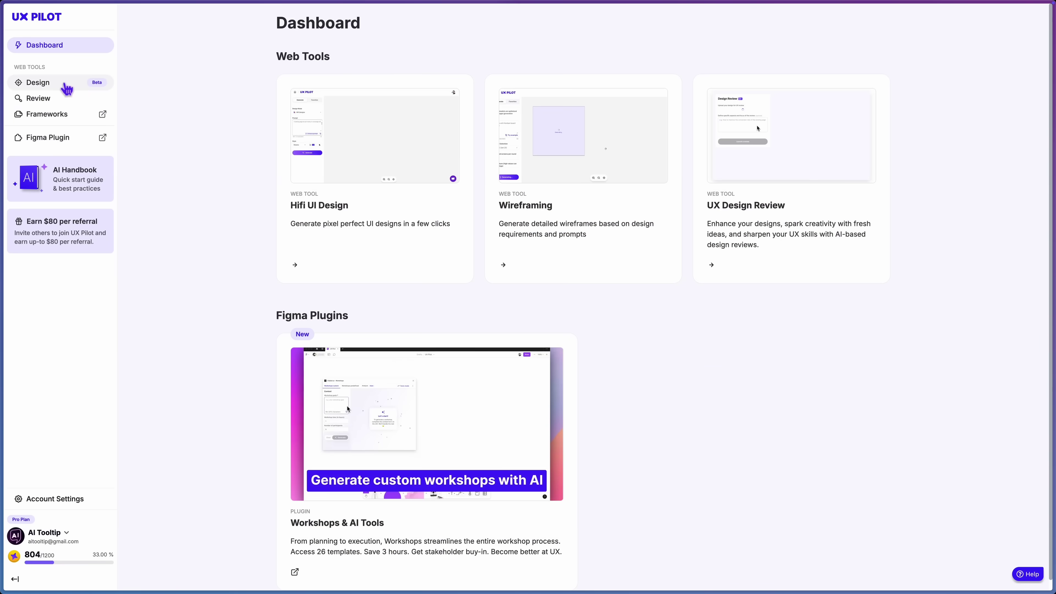
- Create a new design file named 'TravelPro Design System' from the Design list
click(66, 85)
click(1006, 32)
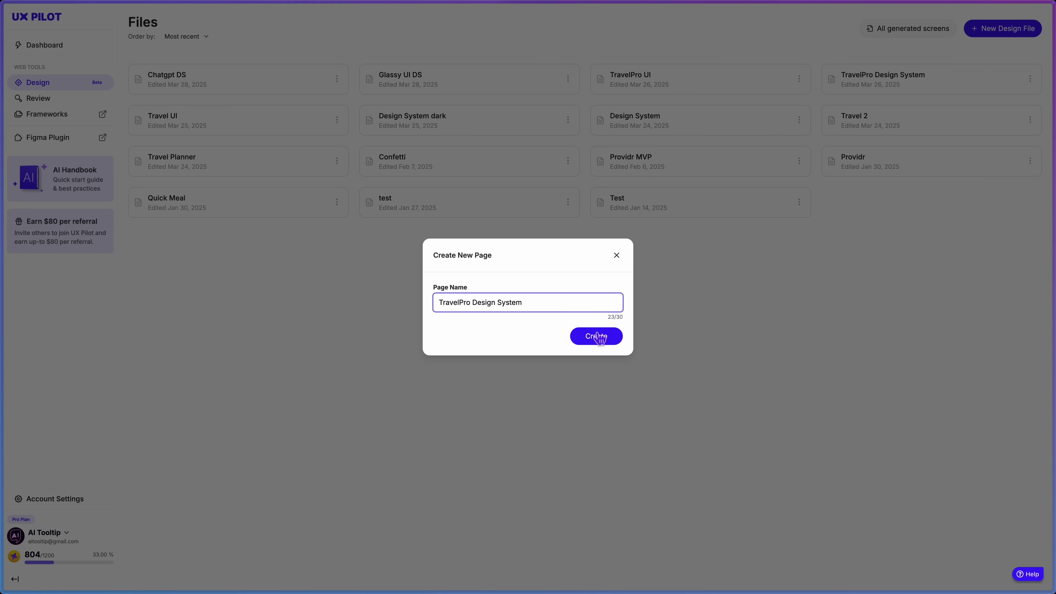
click(597, 337)
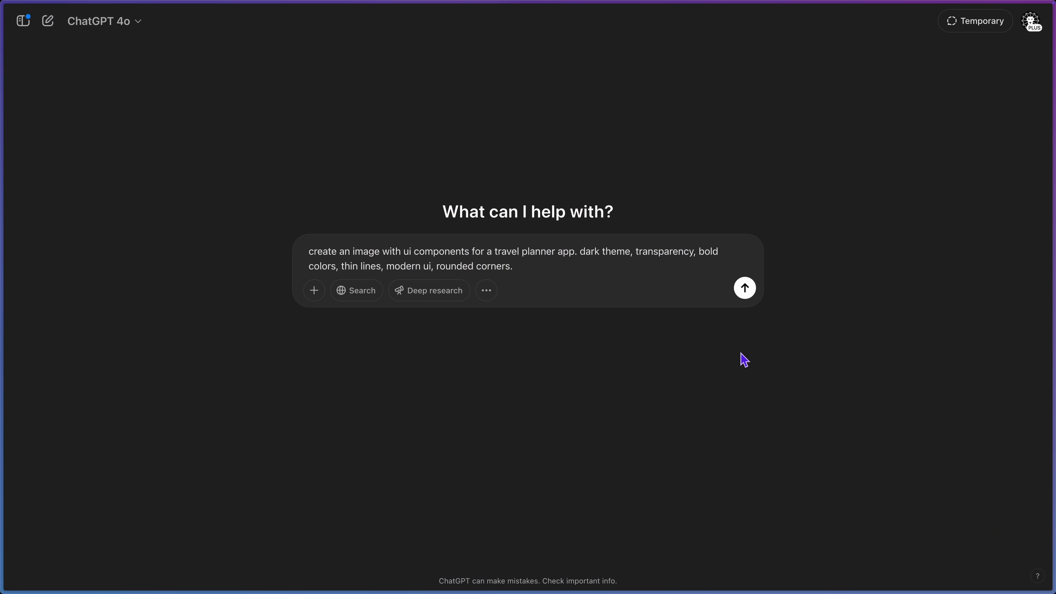
- Generate the dark travel-planner UI components image, then request its plain-text style description
click(746, 290)
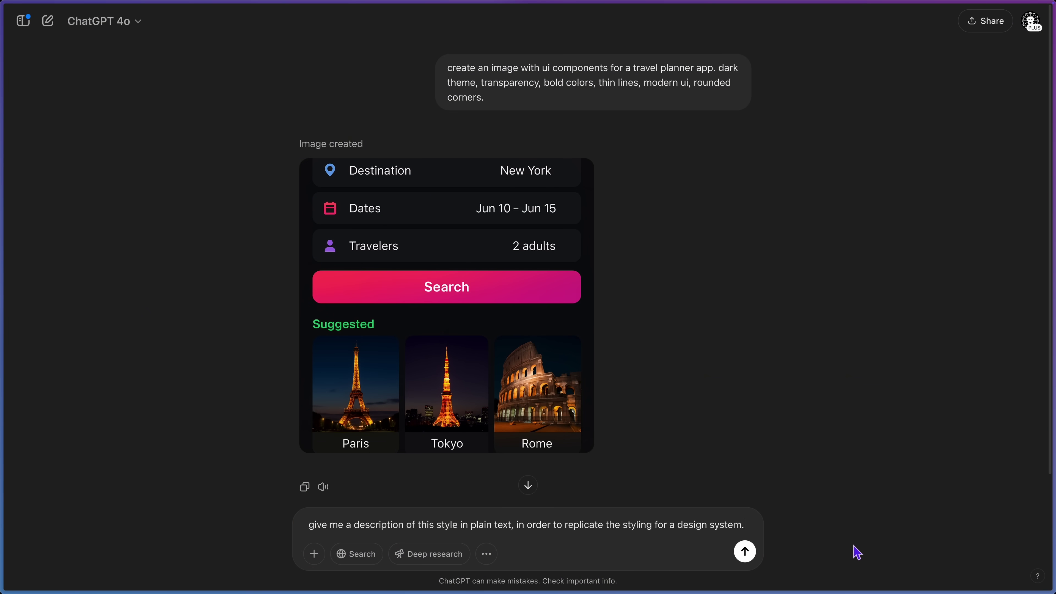
key(Return)
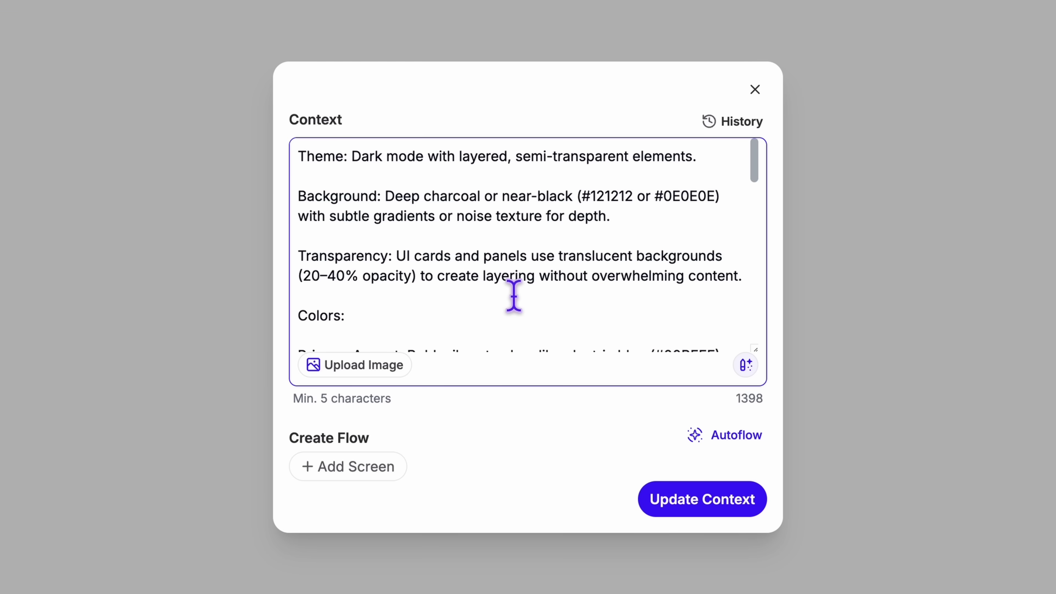
- Correct the 'Design Theme' heading in the pasted dark travel UI style context
text(gn)
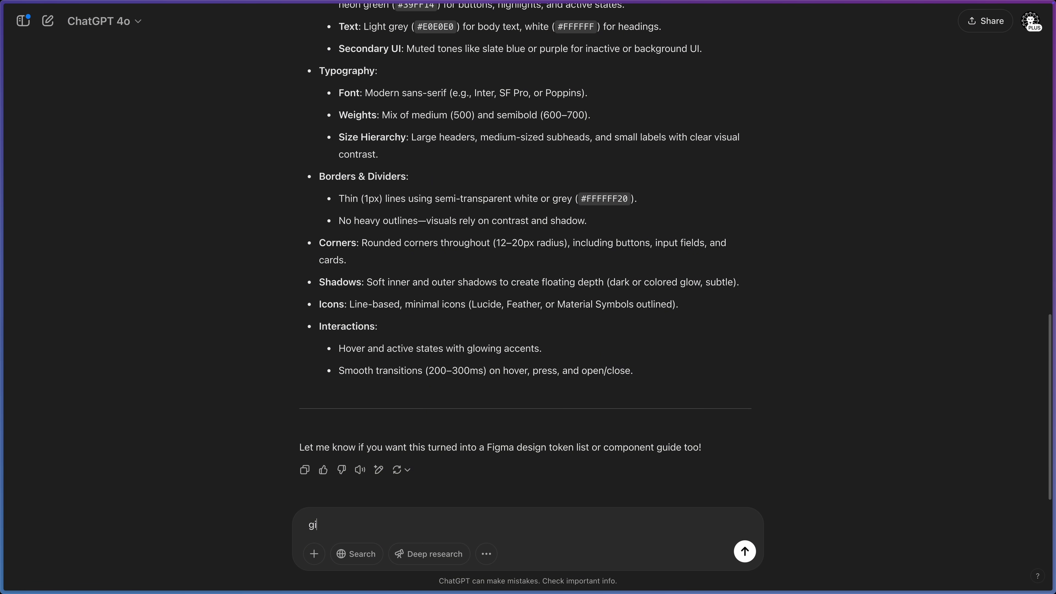
- Ask ChatGPT for the design system pages in plain text and fill the first screen with Introduction
text(ve me the pages needed for a design system)
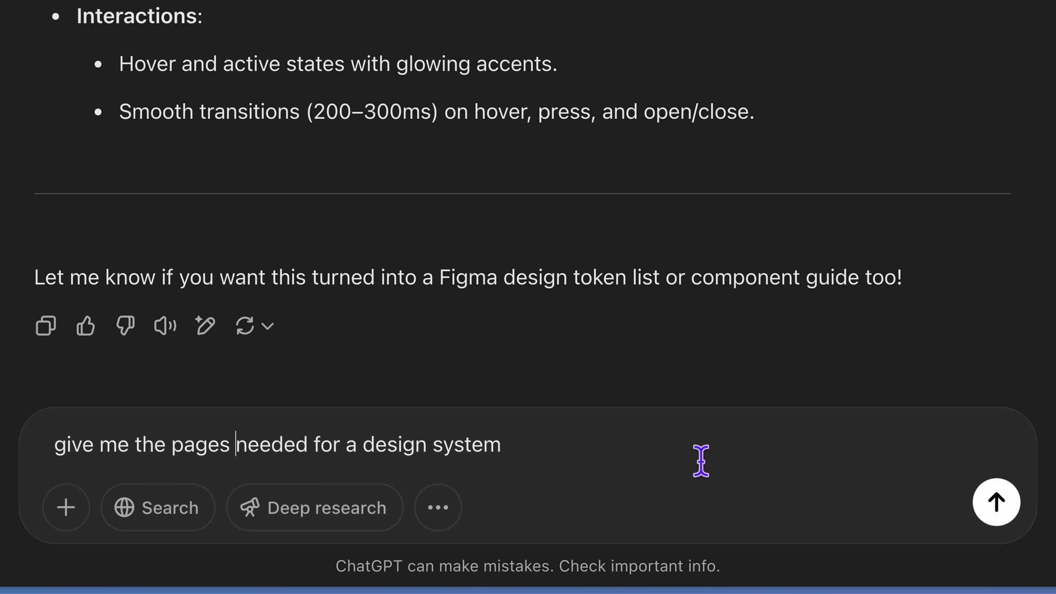
text(and their content)
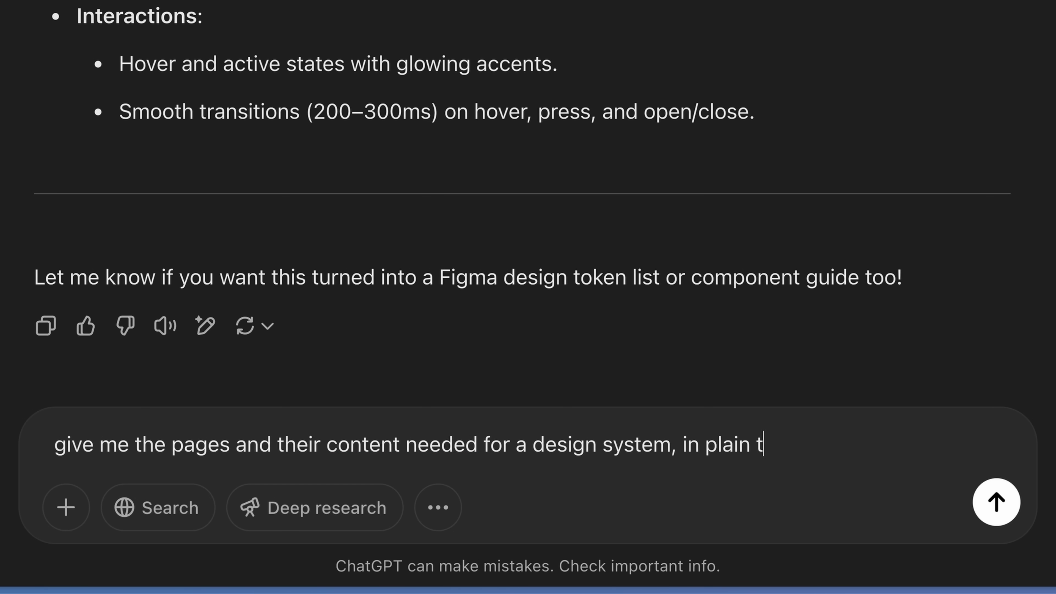
text( ext)
key(Return)
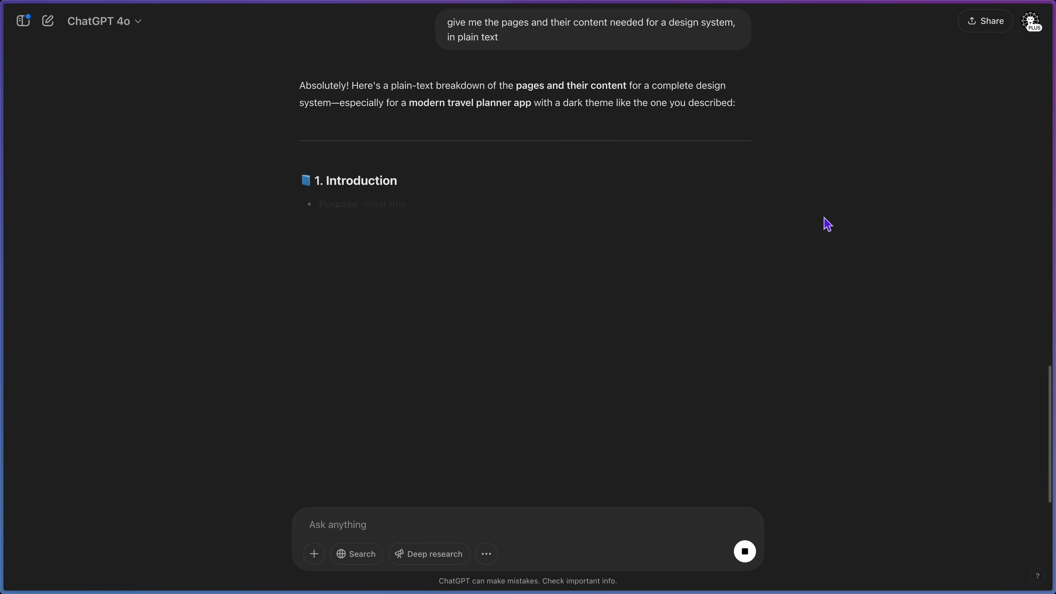
drag(589, 258, 372, 214)
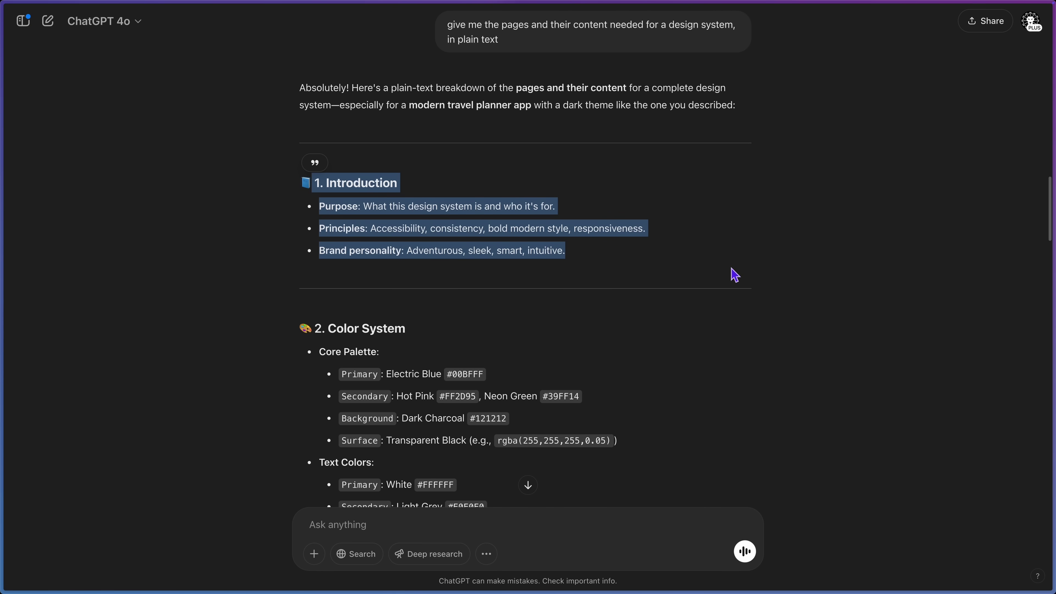
key(cmd+Tab)
text(1. Introduction Purpose: What this design system is and who it's for.  Principles: Accessibility, consistency, bold modern style, responsiveness.  Brand personality: Adventurous, sleek, smart, intuitive.)
- Add flow screens for the Color System and Typography sections copied from ChatGPT
click(462, 412)
key(cmd+Tab)
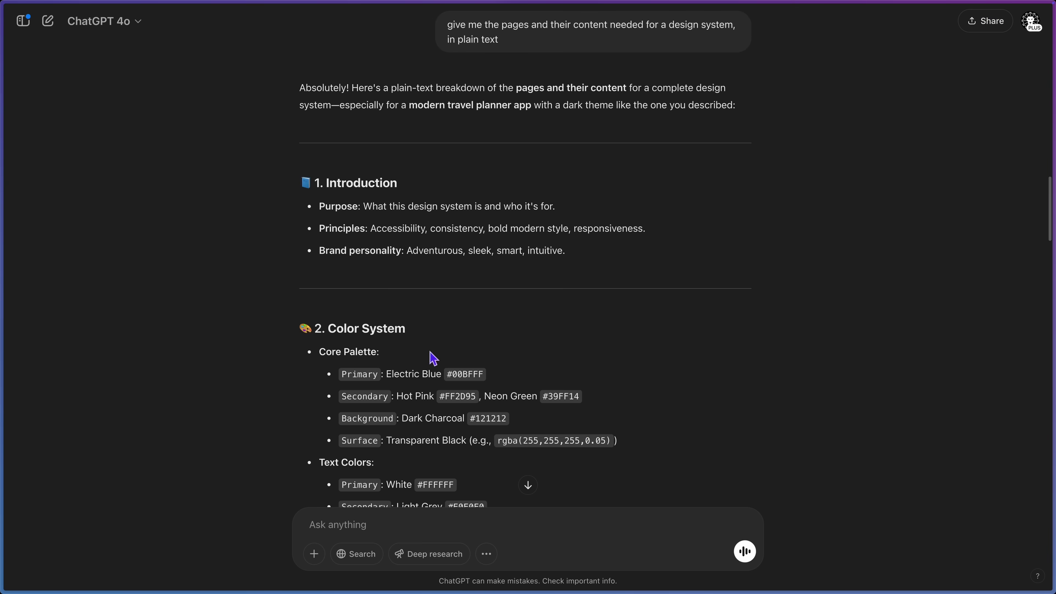
scroll(432, 358, down, 3)
drag(604, 399, 318, 182)
key(cmd+Tab)
text(2. Color System Core Palette:  Primary: Electric Blue #00BFFF  Secondary: Hot Pink #FF2D95, Neon Green #39FF14  Background: Dark Charcoal #121212  Surface: Transparent Black (e.g., rgba(255,255,255,0.05))  Text Colors:  Primary: White #FFFFFF  Secondary: Light Grey #E0E0E0  Disabled: Grey #888888  Status Colors: Success, Error, Warning, Info (in neon tones))
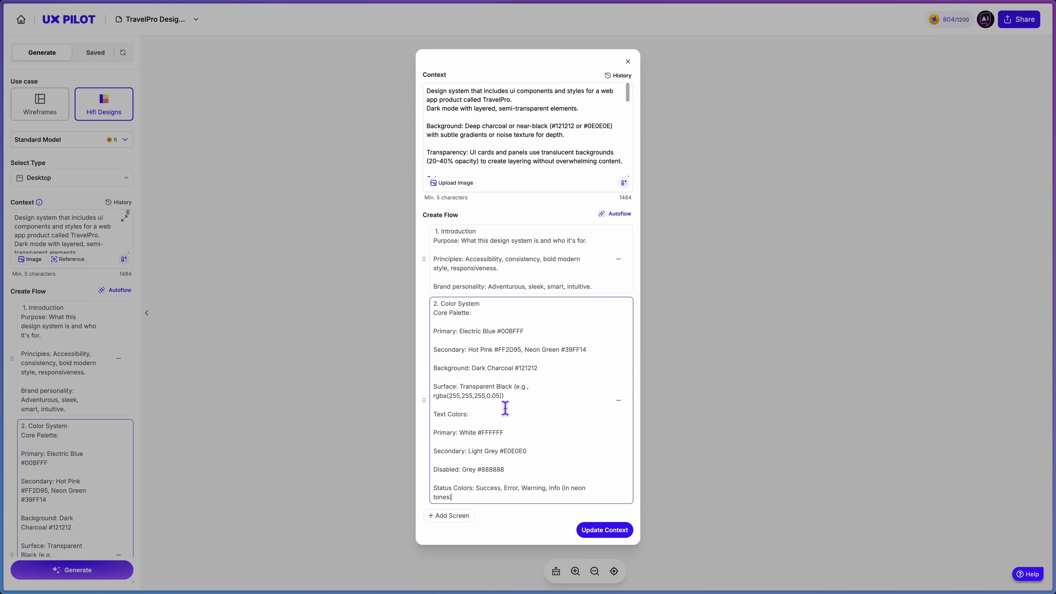
key(cmd+Tab)
scroll(481, 448, down, 1)
drag(530, 412, 305, 262)
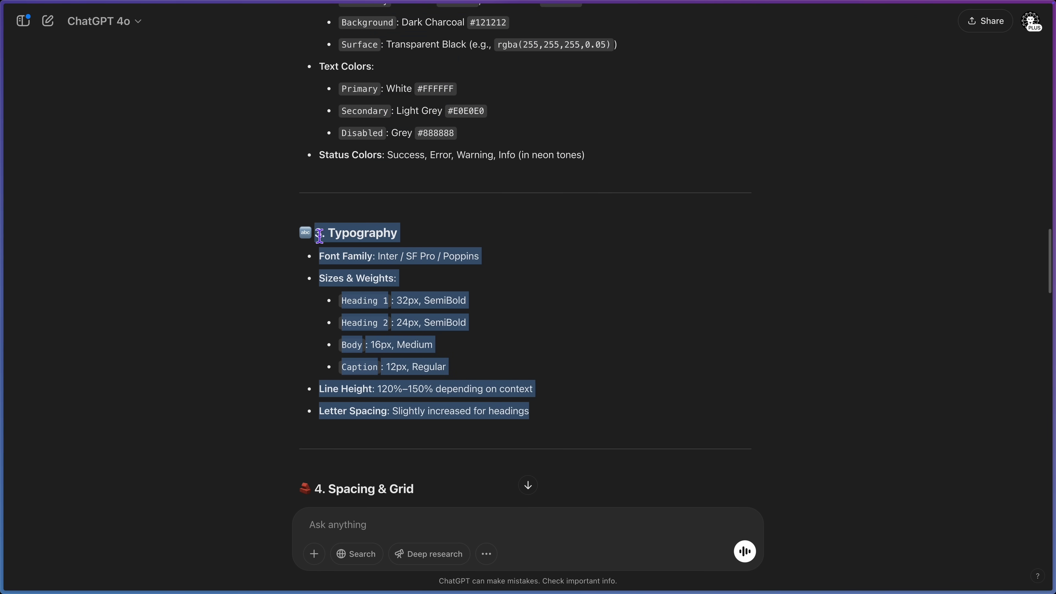
key(cmd+Tab)
key(cmd+v)
- Add a Components screen with its copied section from the ChatGPT reply
click(469, 556)
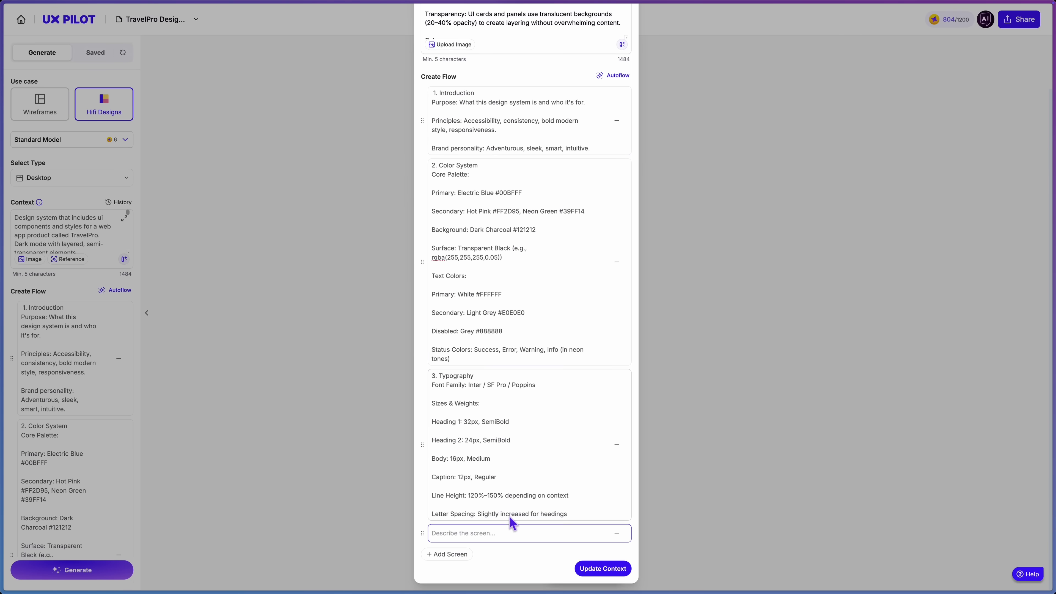
key(cmd+Tab)
scroll(481, 487, down, 10)
scroll(480, 487, up, 1)
drag(480, 486, 323, 128)
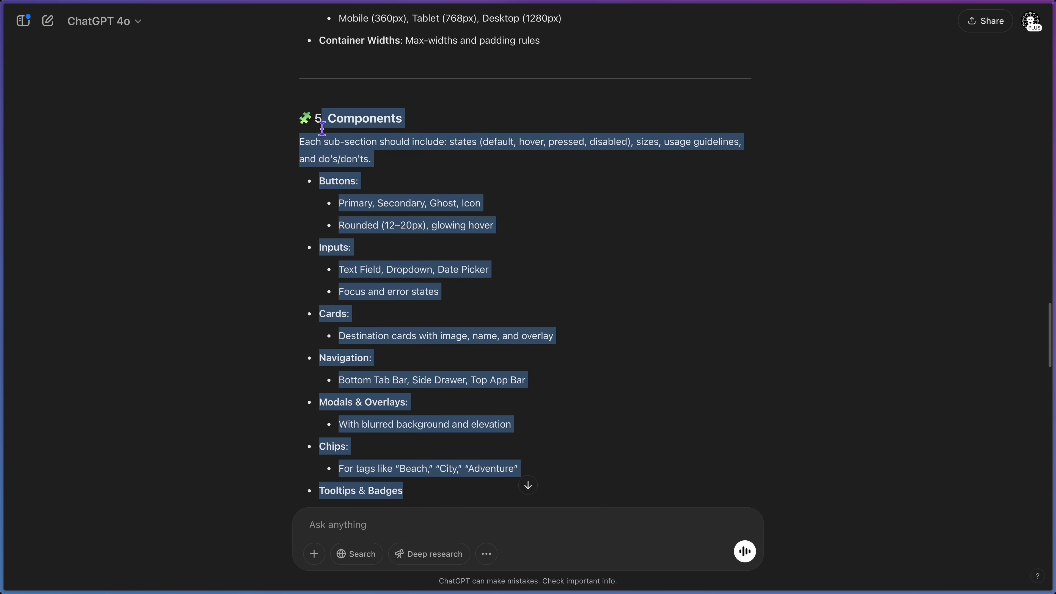
key(cmd+c)
key(cmd+Tab)
key(cmd+v)
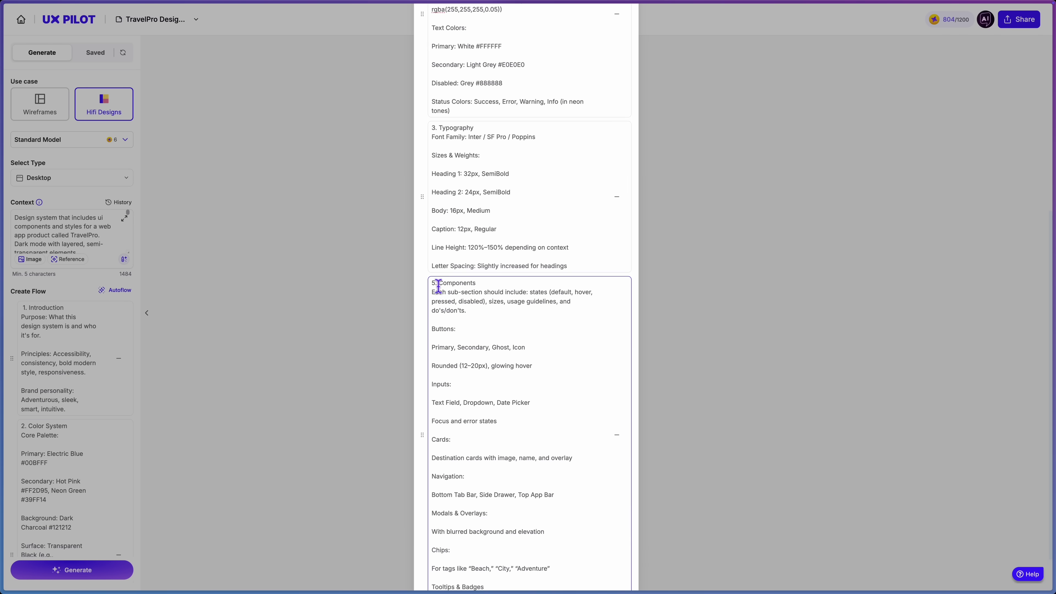
- Add a final Forms & Validation screen with its copied section
click(458, 569)
key(cmd+Tab)
scroll(524, 486, down, 10)
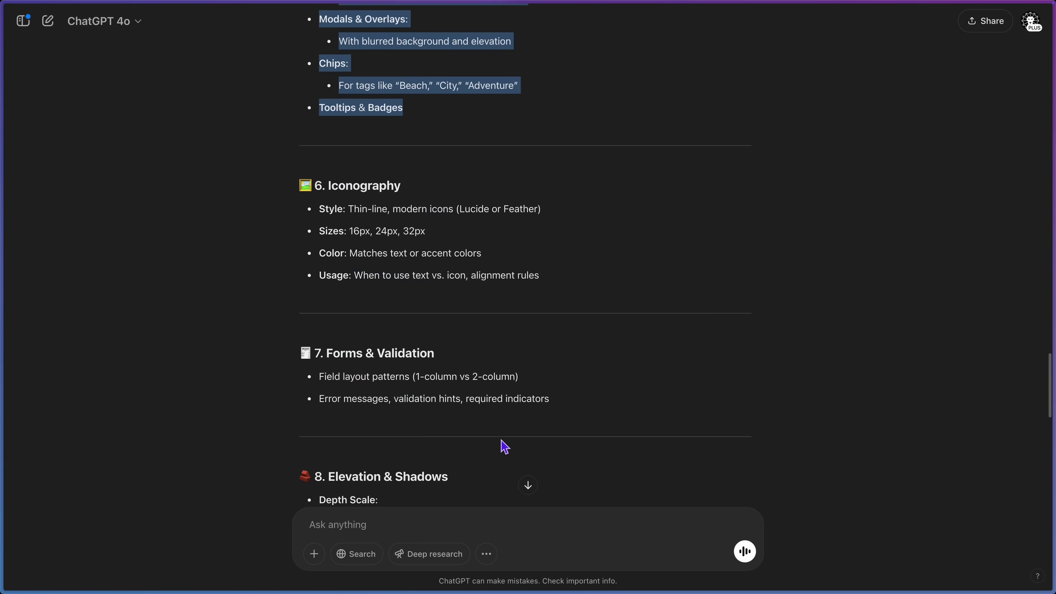
drag(569, 250, 307, 218)
key(cmd+c)
key(cmd+Tab)
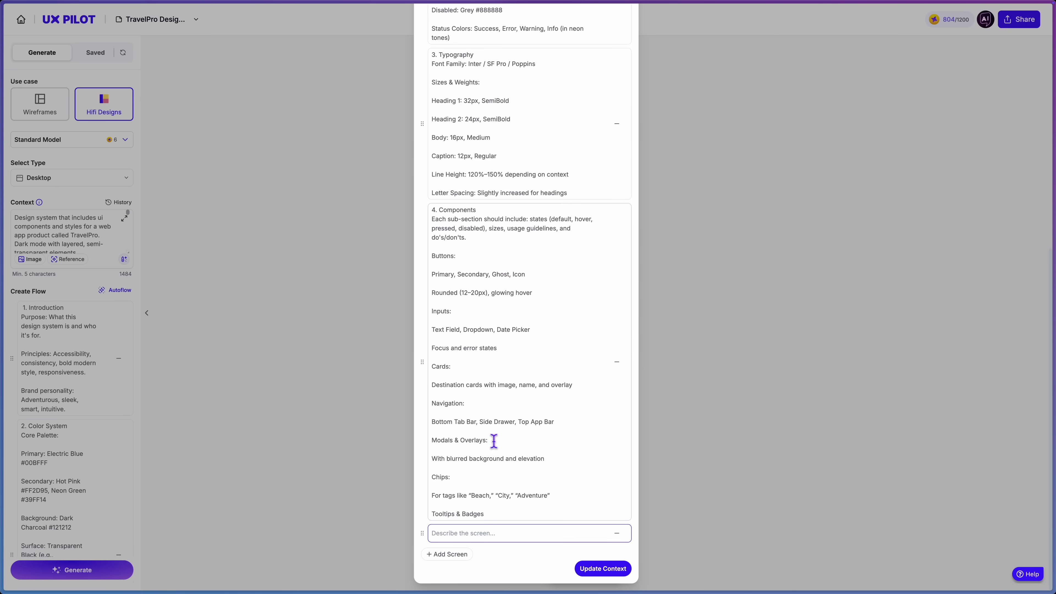
key(cmd+v)
scroll(503, 523, down, 1)
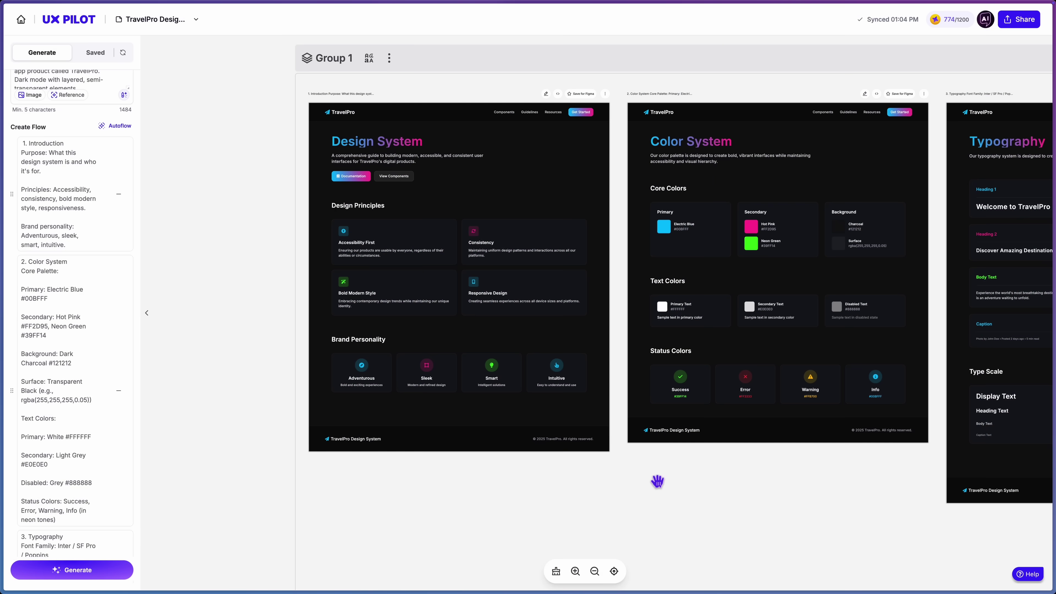
- Review the generated screens, then quick-edit Components to add Large, Medium and Small buttons
scroll(650, 483, right, 6)
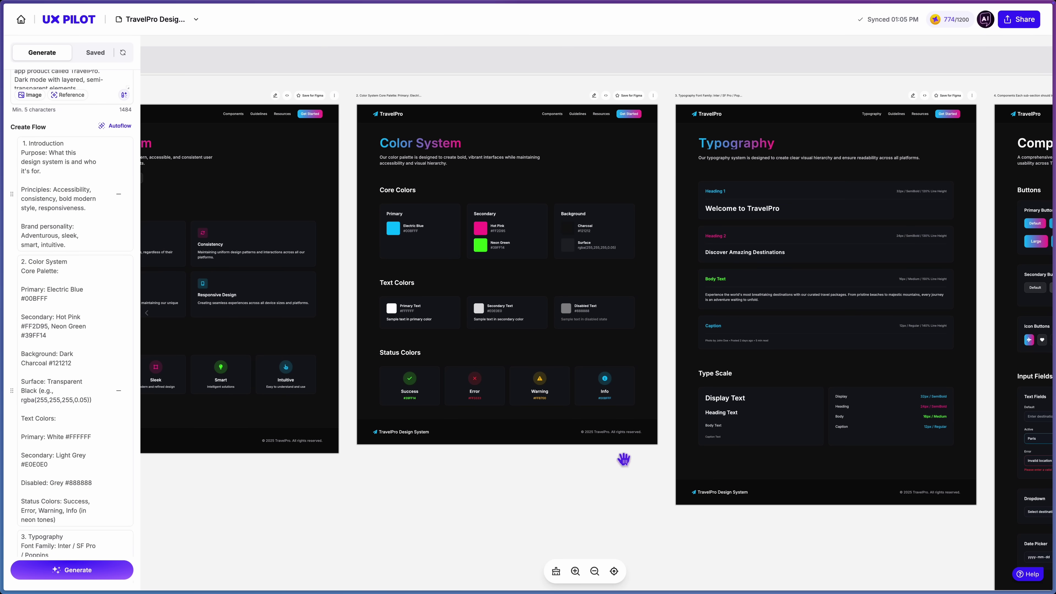
scroll(624, 460, right, 5)
scroll(507, 451, left, 3)
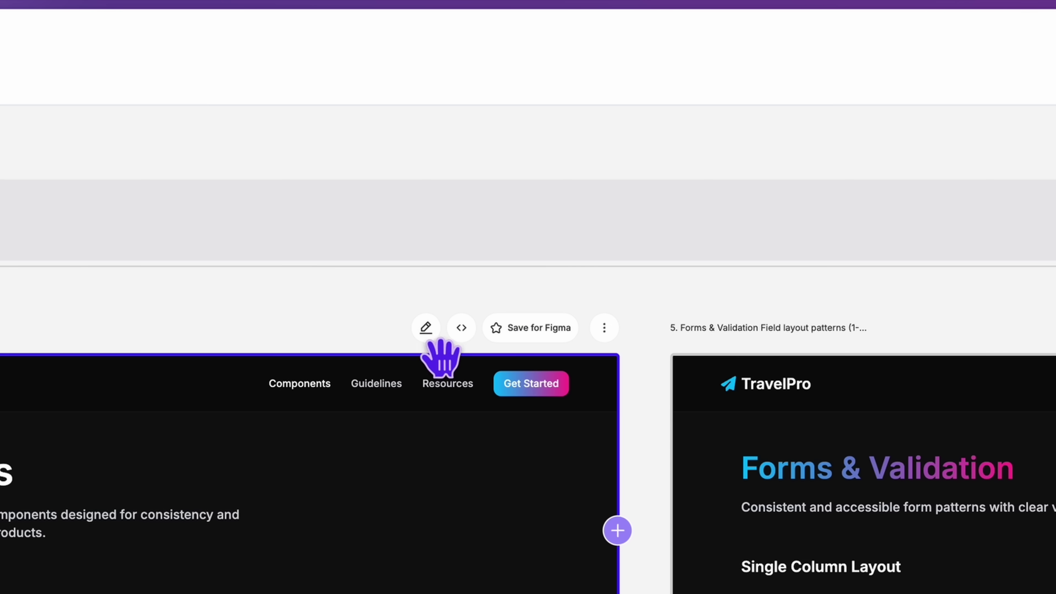
click(425, 328)
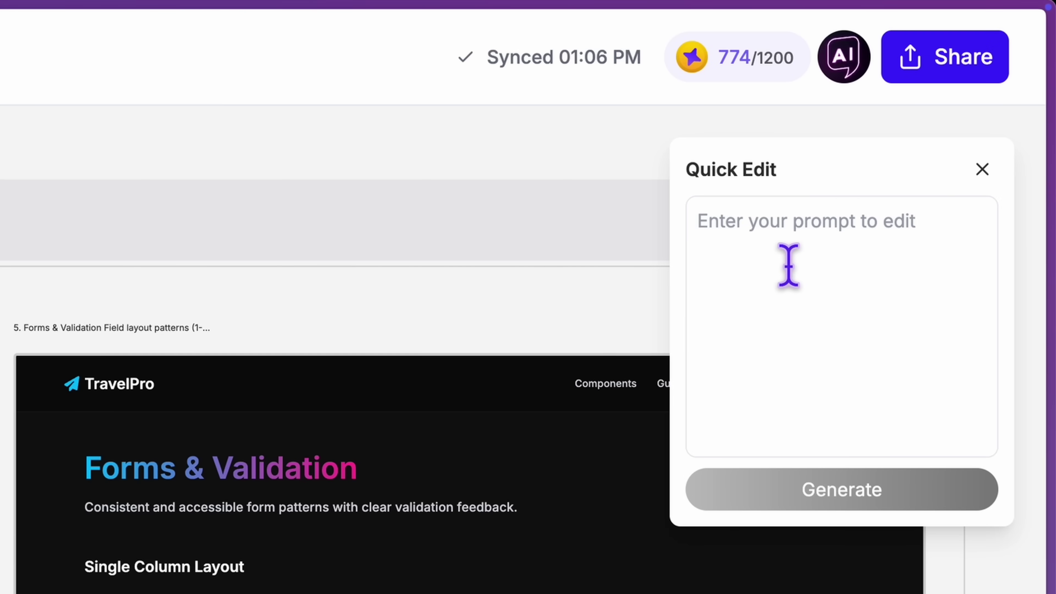
text(add button sizes)
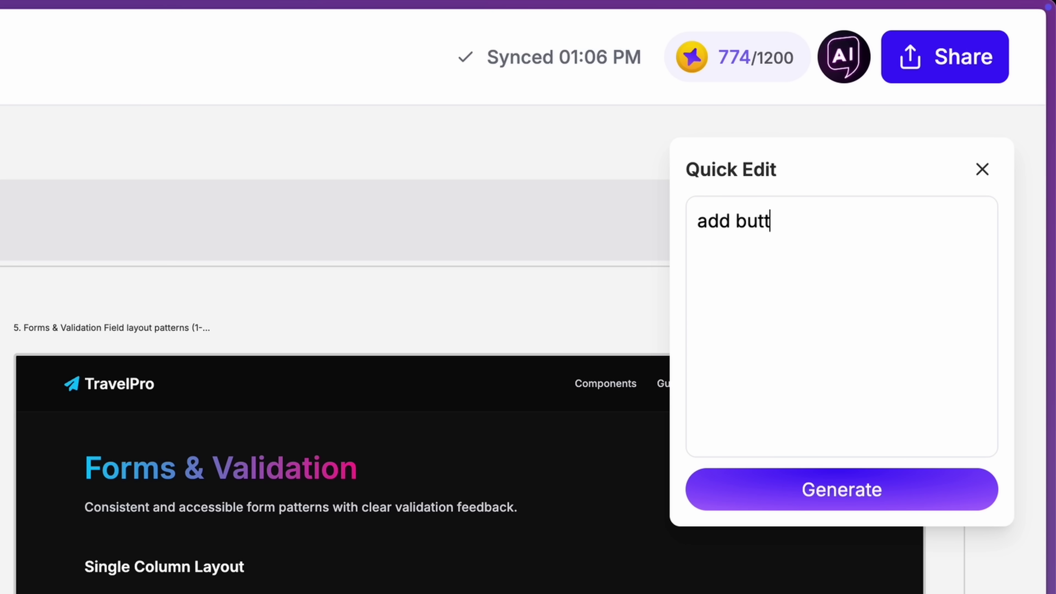
click(807, 489)
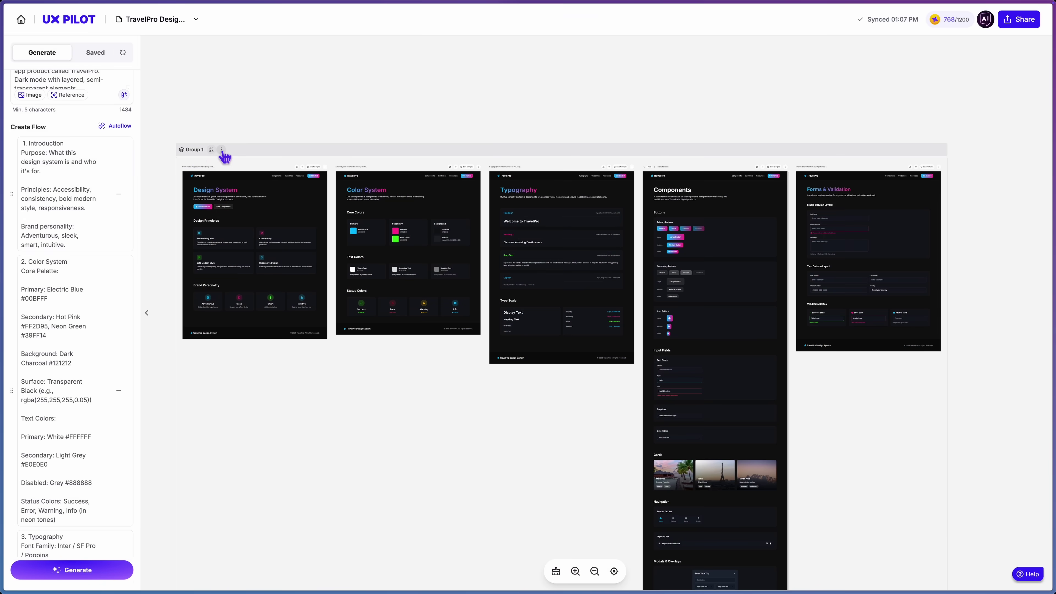
- Save Group 1 via its options menu, then launch the UX Pilot plugin in Figma
scroll(197, 159, up, 3)
click(221, 149)
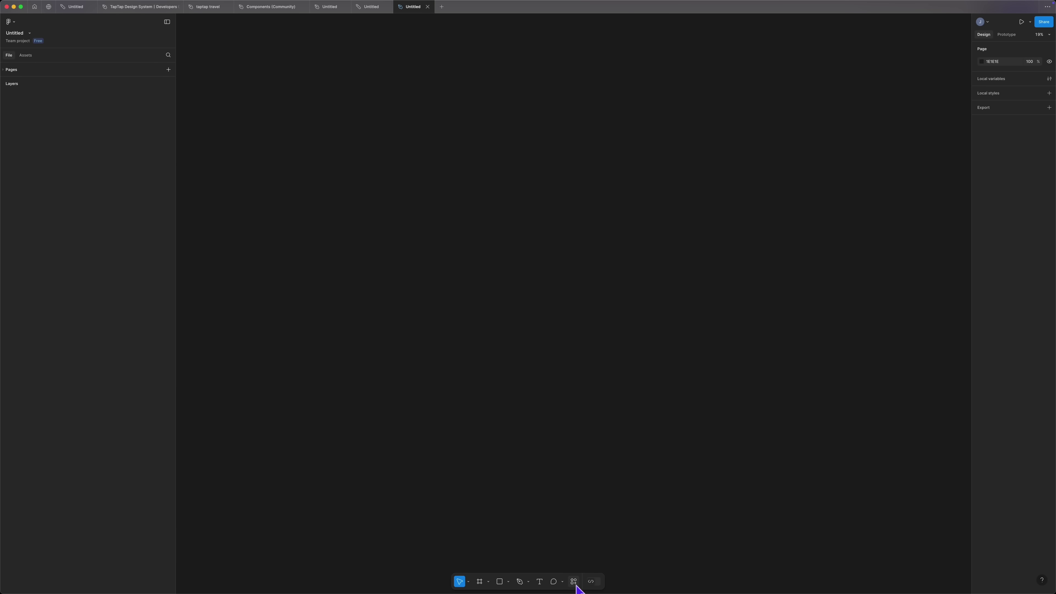
click(573, 582)
click(540, 488)
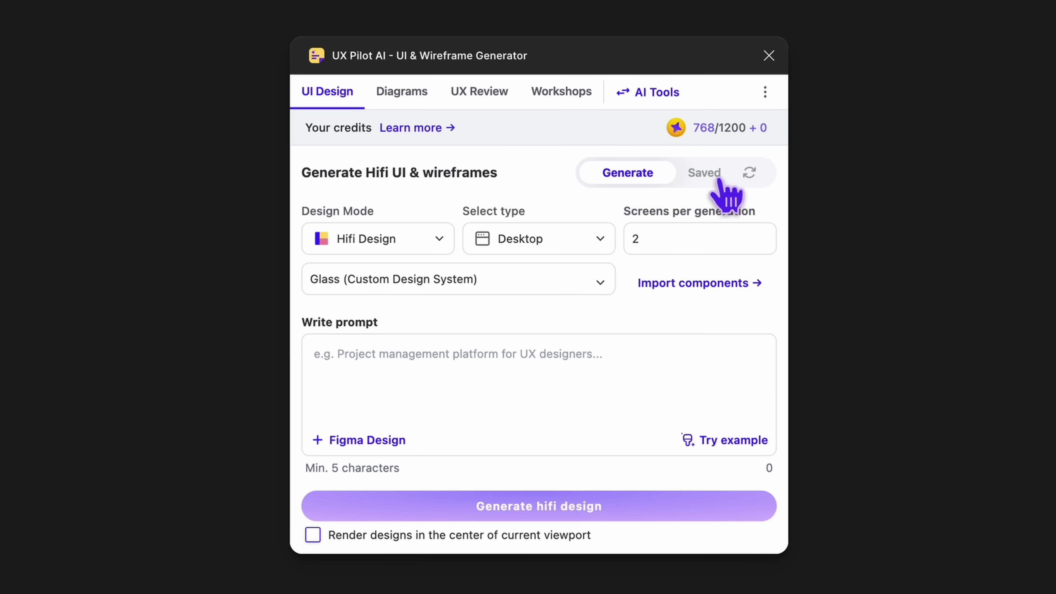
- Place the saved Group 1 screens from the plugin's Saved tab onto the Figma canvas
click(713, 177)
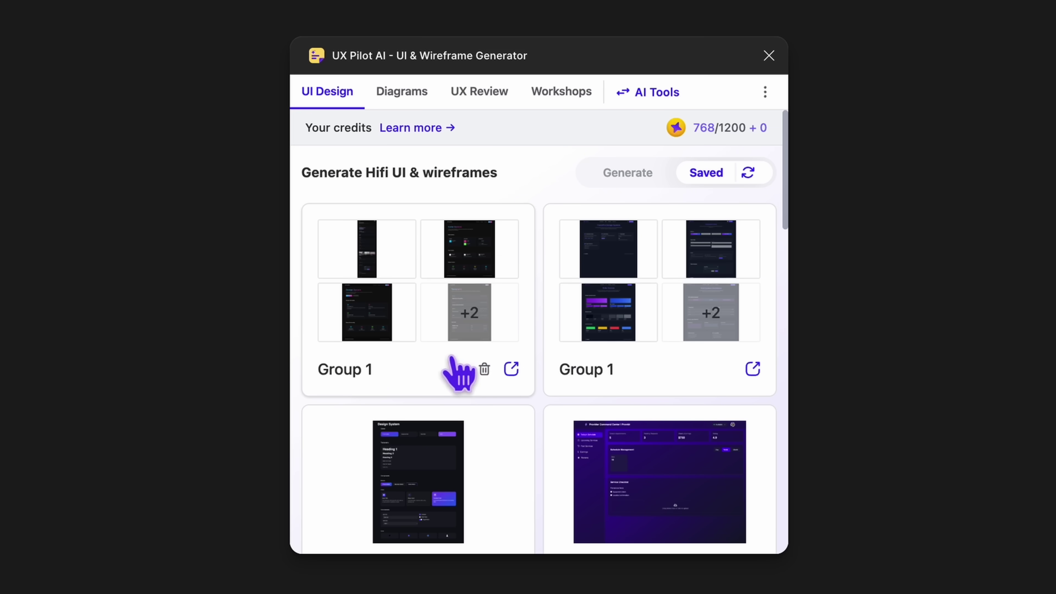
click(511, 369)
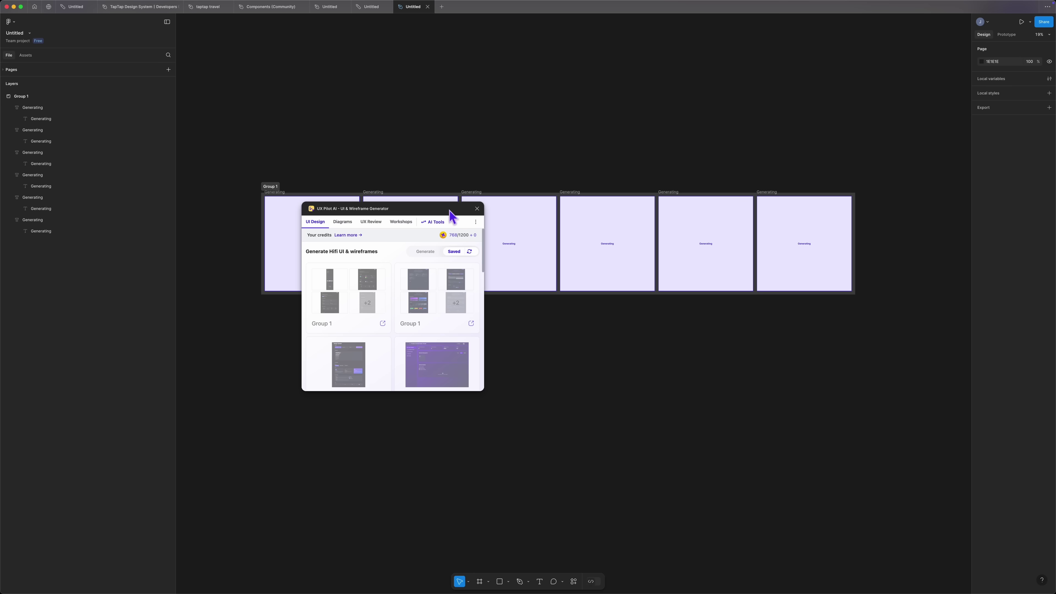
drag(455, 212, 296, 368)
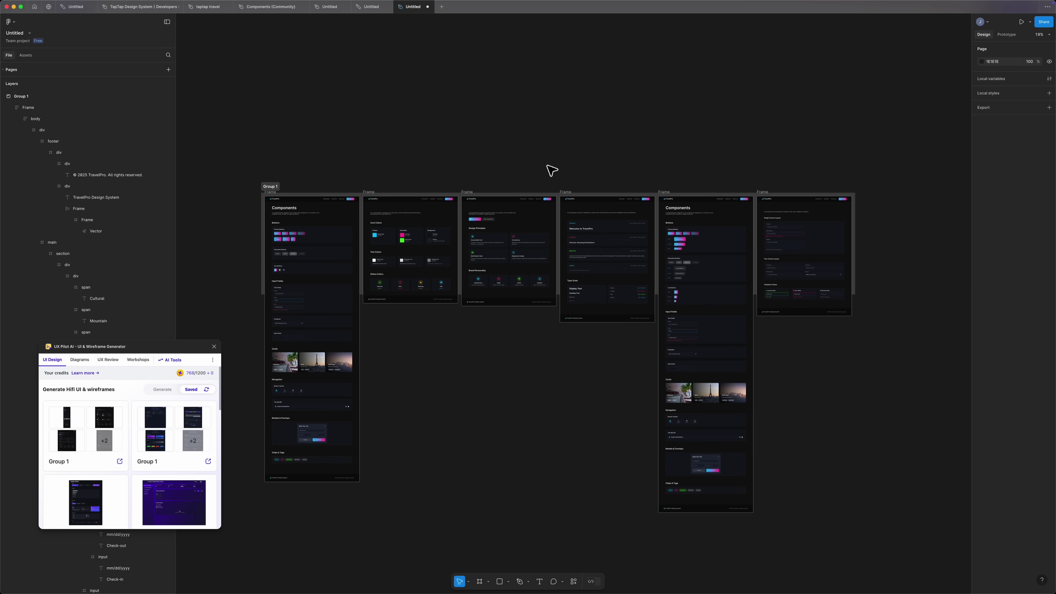
scroll(366, 311, up, 10)
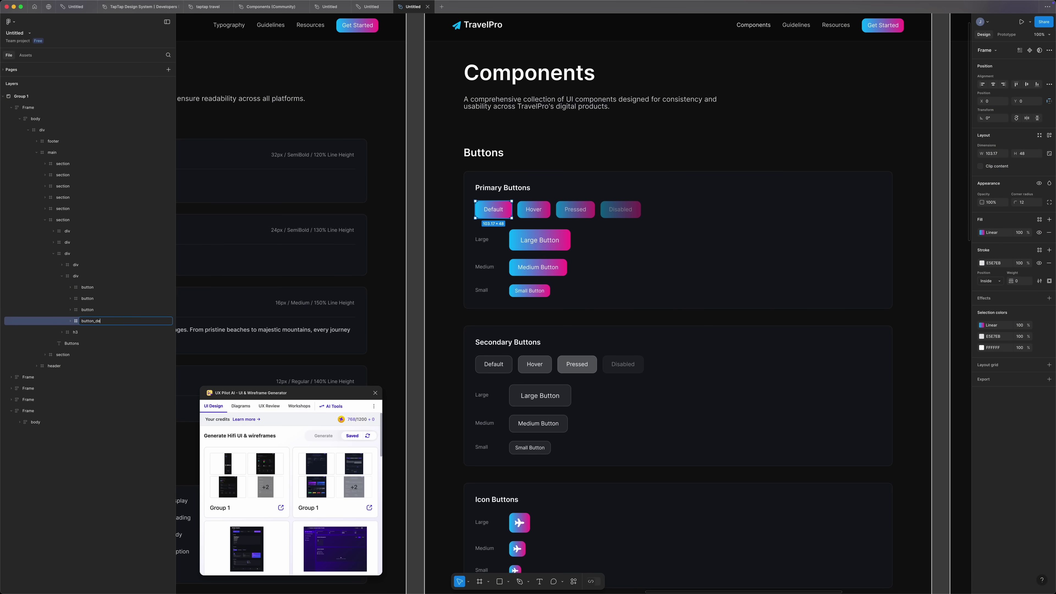
- Rename the remaining primary button layers button_hover, button_pressed and button_disabled, then select all four
click(536, 209)
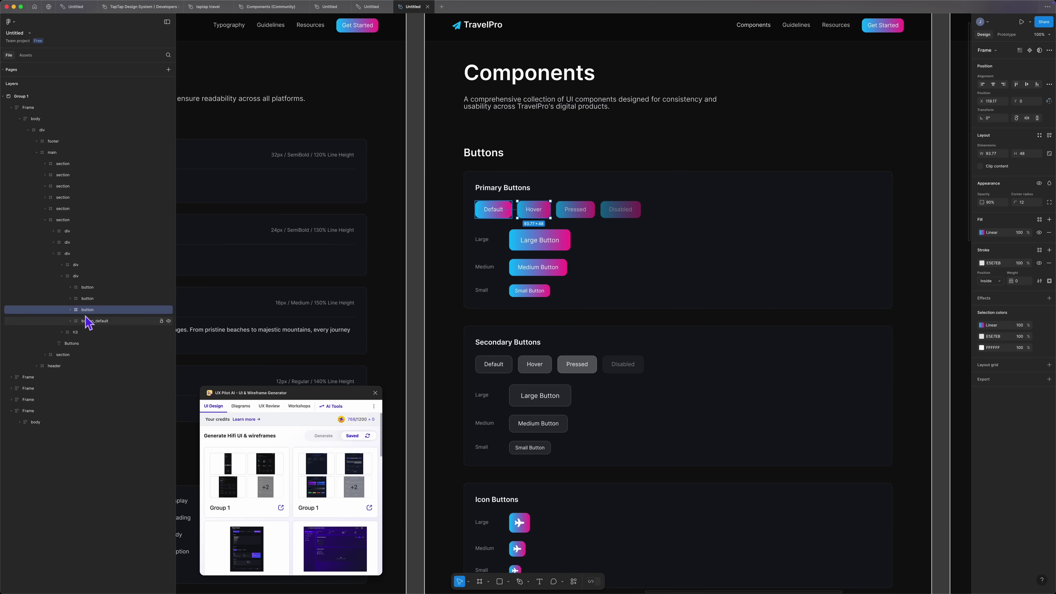
text(button_hover)
key(Return)
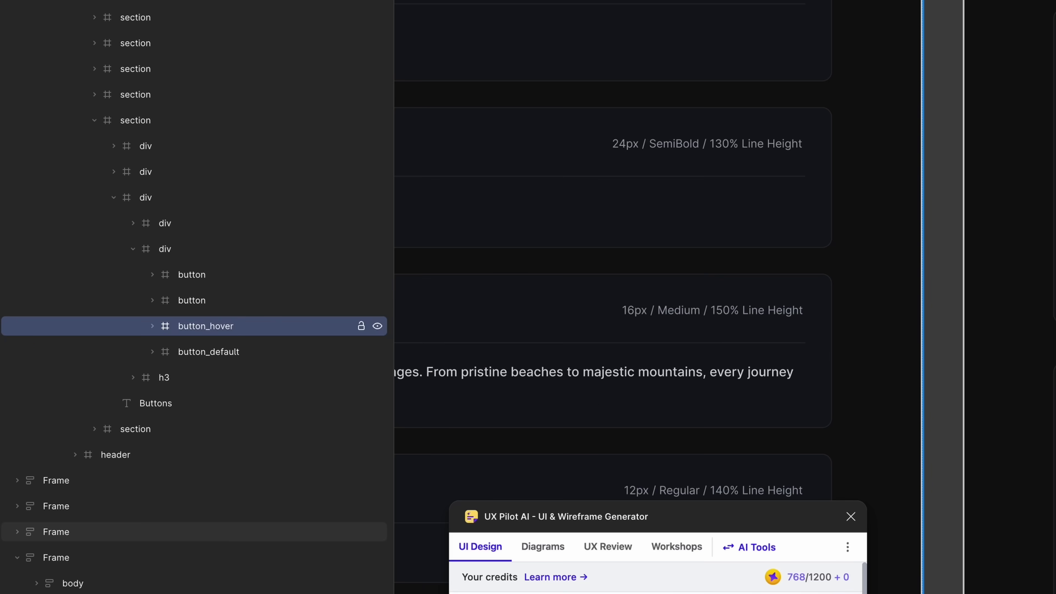
click(103, 300)
double_click(103, 299)
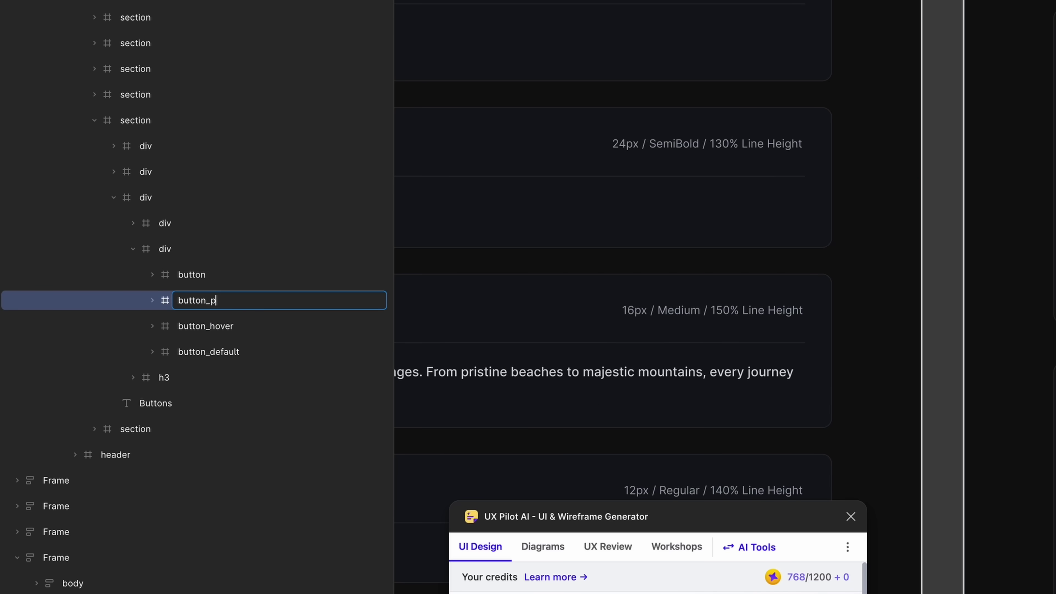
text(button_pressed)
key(Return)
double_click(249, 276)
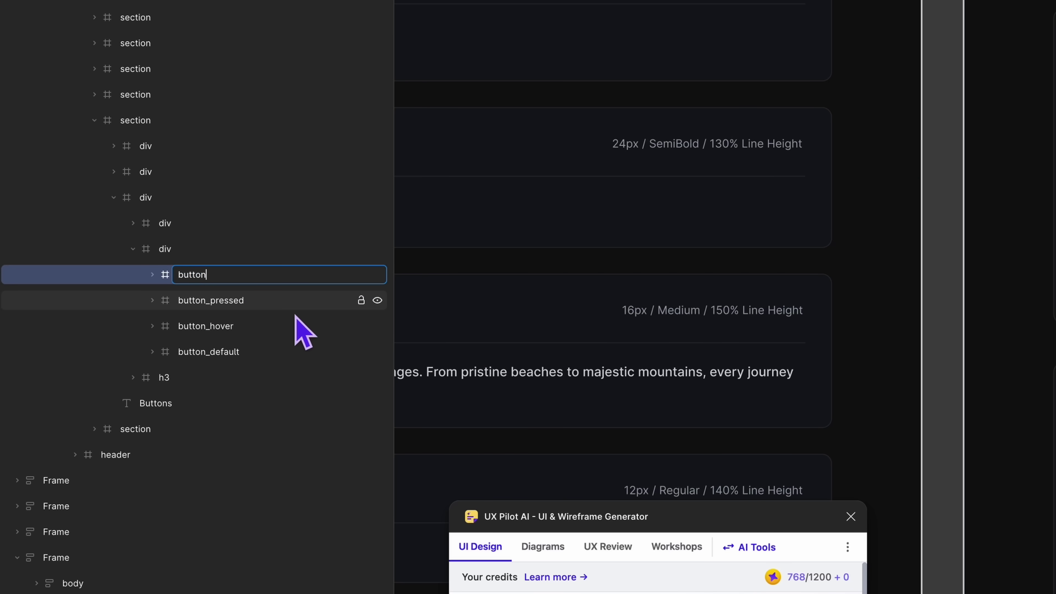
text(button_disabled)
key(Return)
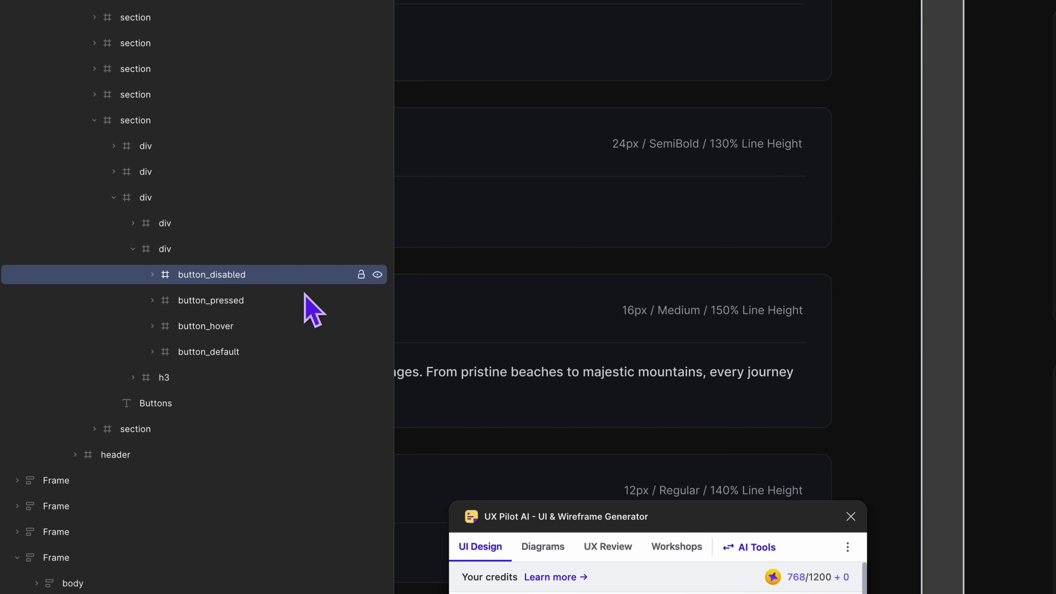
shift+click(258, 353)
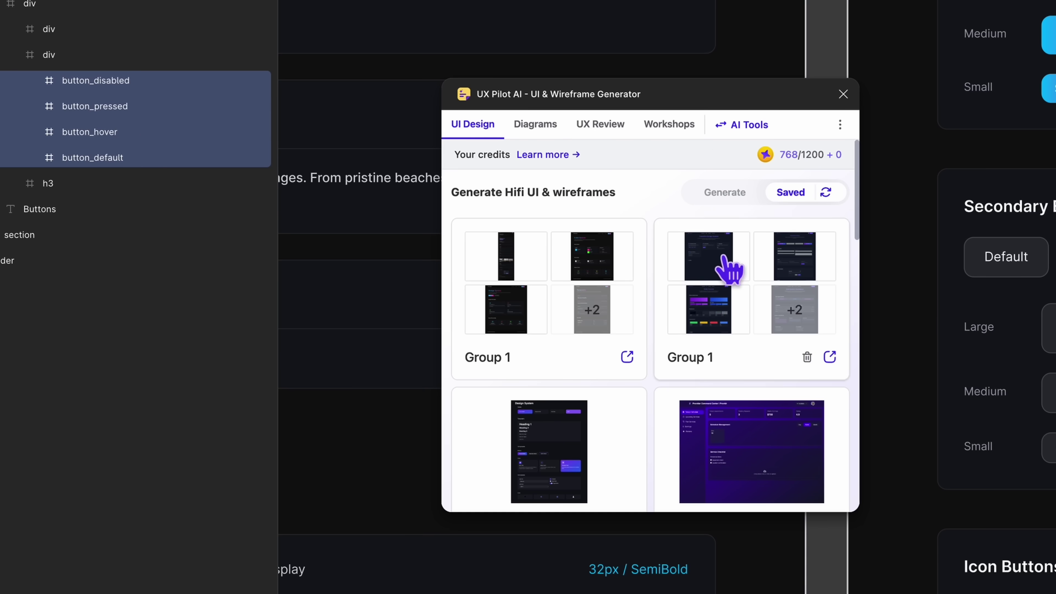
- Create the TravelPro DS component collection and import the four primary button components
click(617, 242)
click(774, 286)
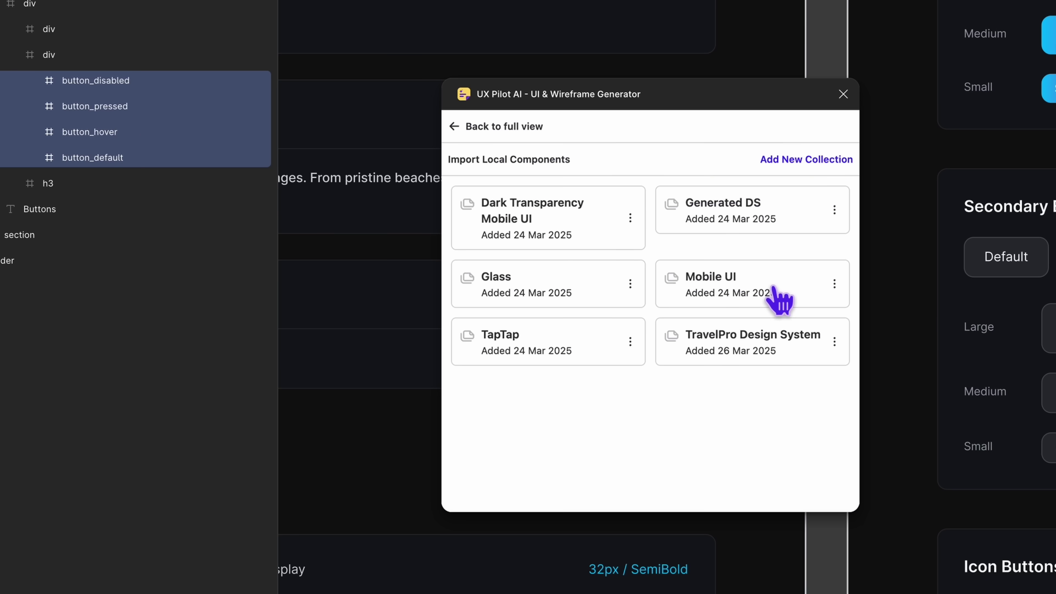
click(807, 160)
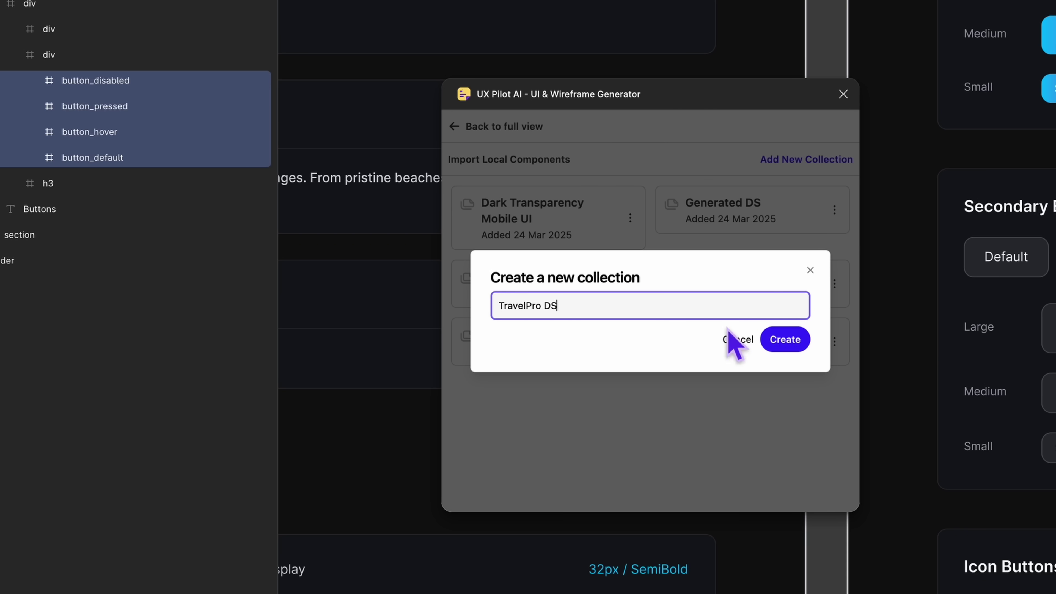
text(TravelPro DS)
click(785, 339)
click(667, 358)
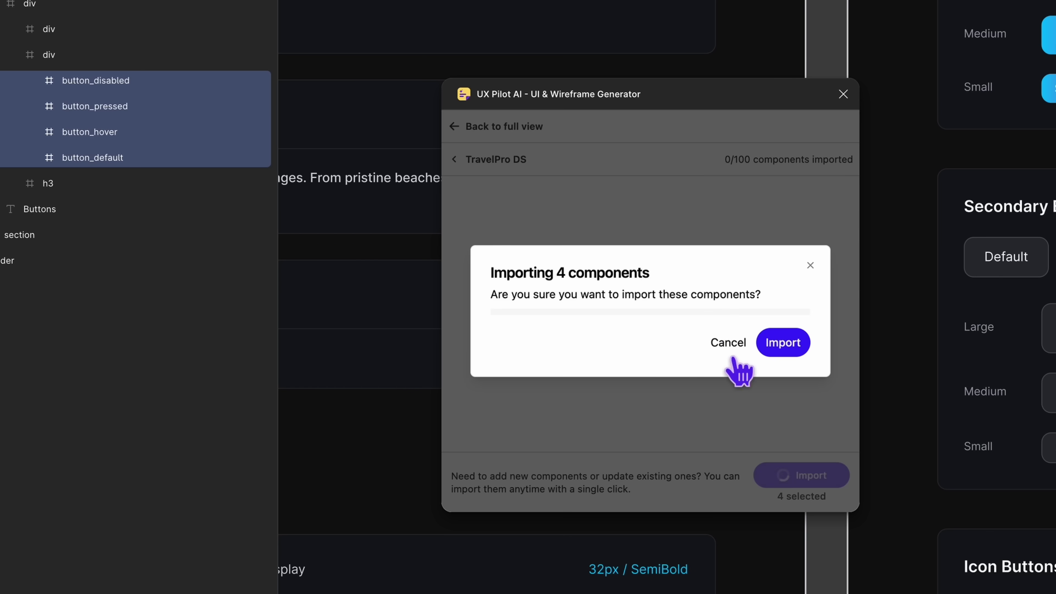
click(782, 347)
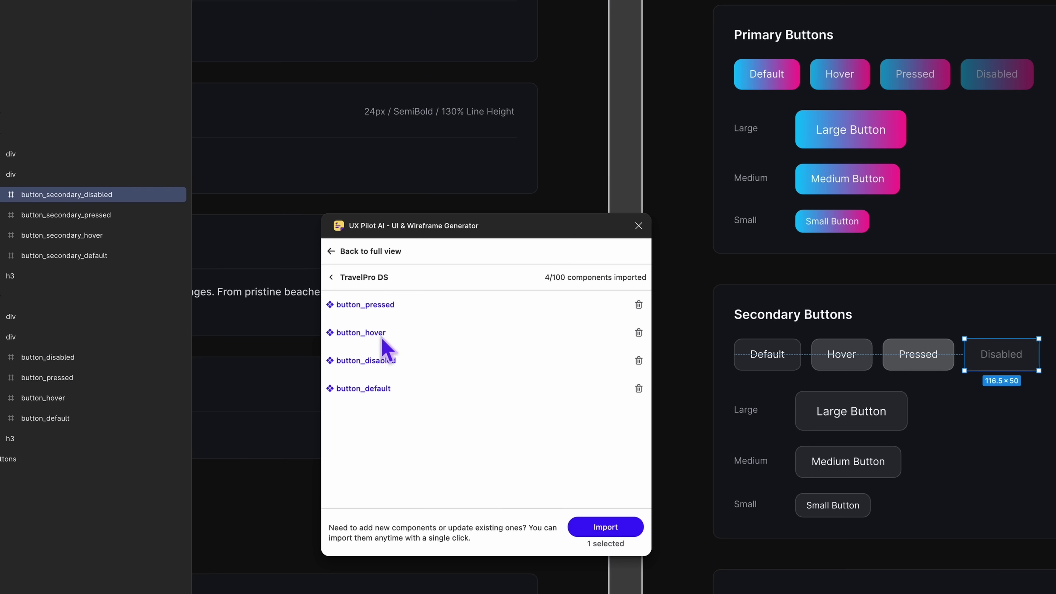
- Import the secondary button, input field and colors_primary components into TravelPro DS
shift+click(83, 257)
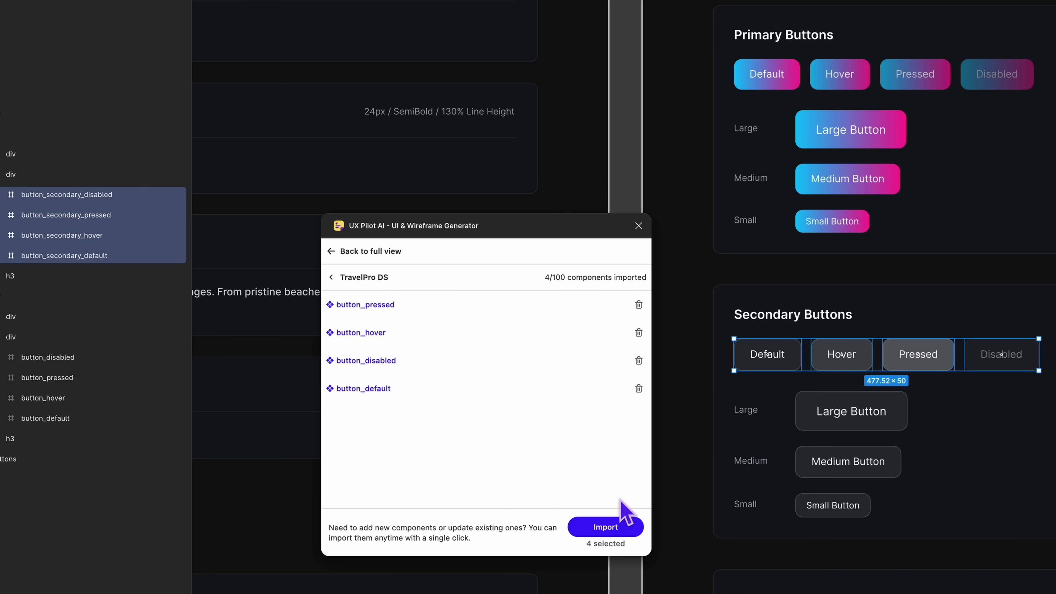
click(606, 528)
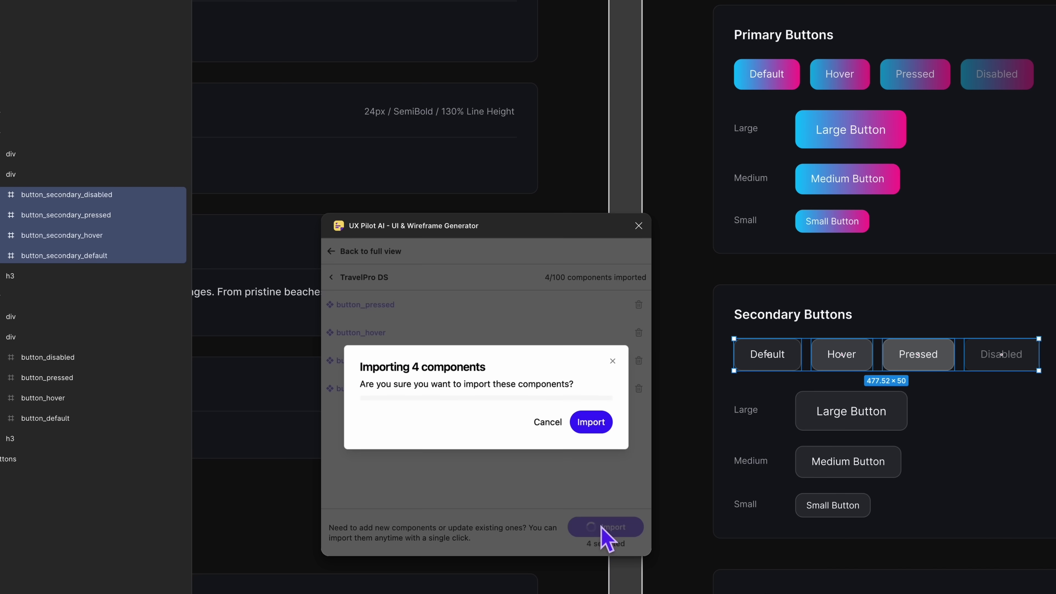
click(591, 422)
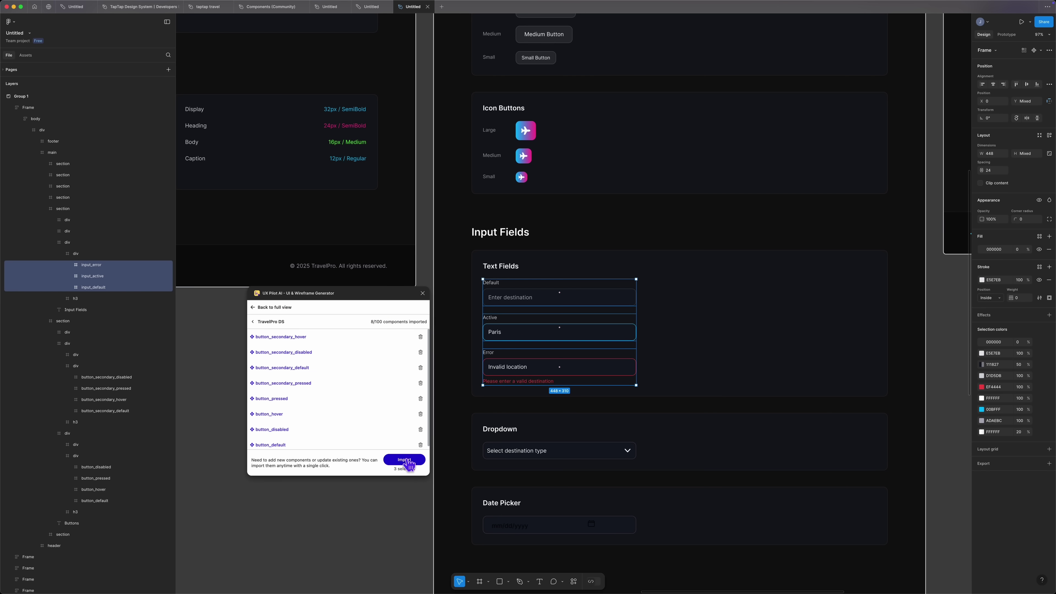
click(405, 459)
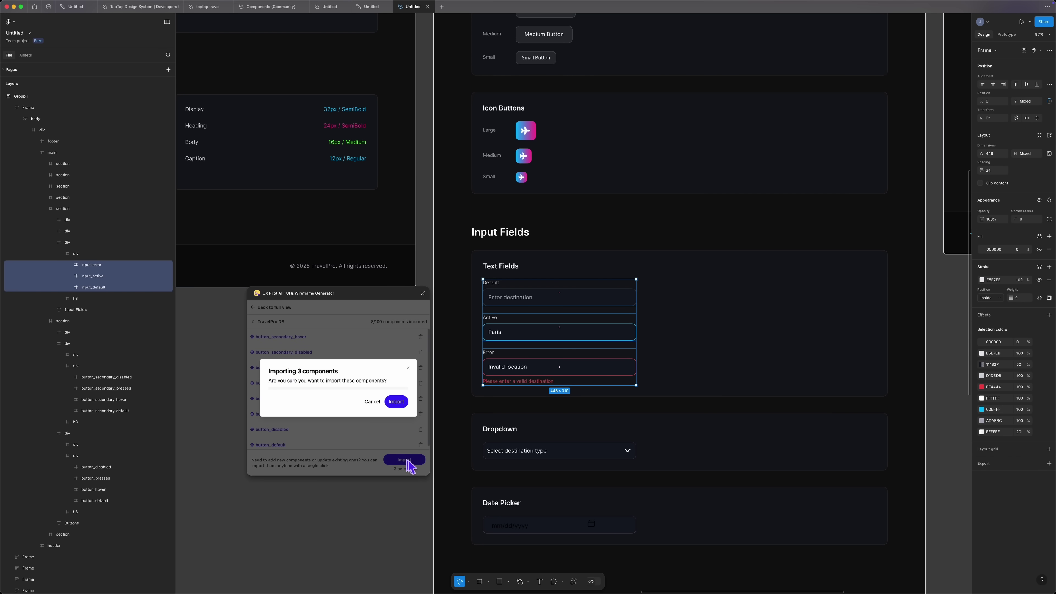
click(397, 402)
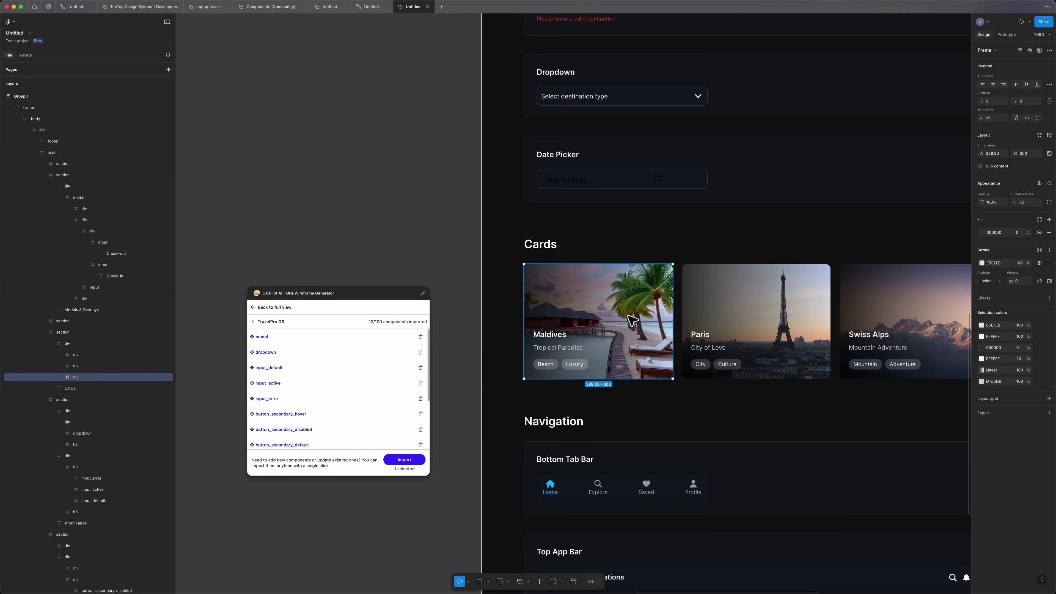
click(405, 460)
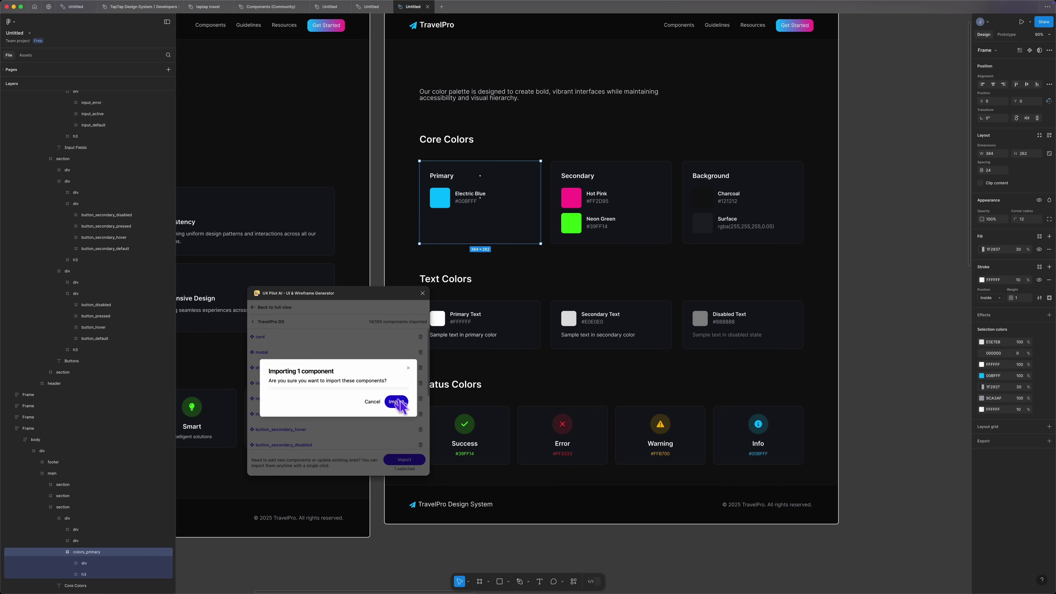
click(397, 402)
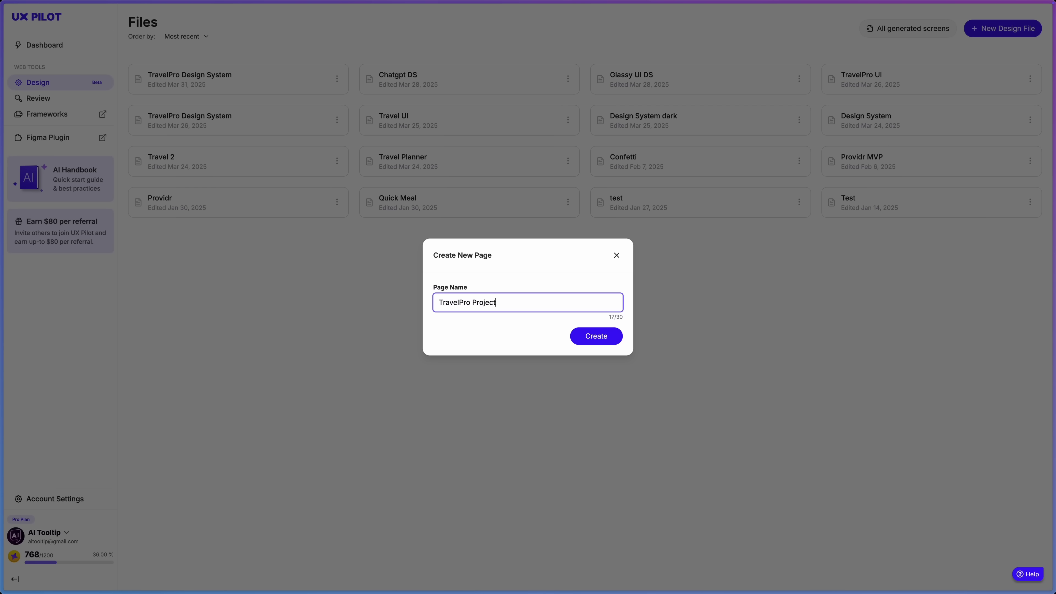
- Create the TravelPro Project design page
click(607, 336)
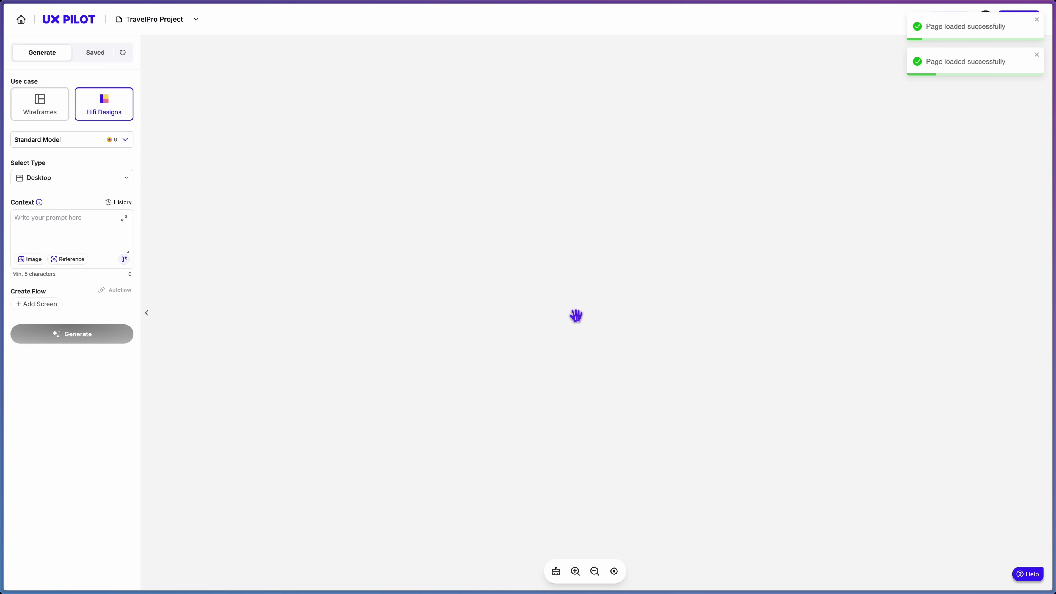
- Open the design model list and scroll to TravelPro DS (Custom)
click(91, 142)
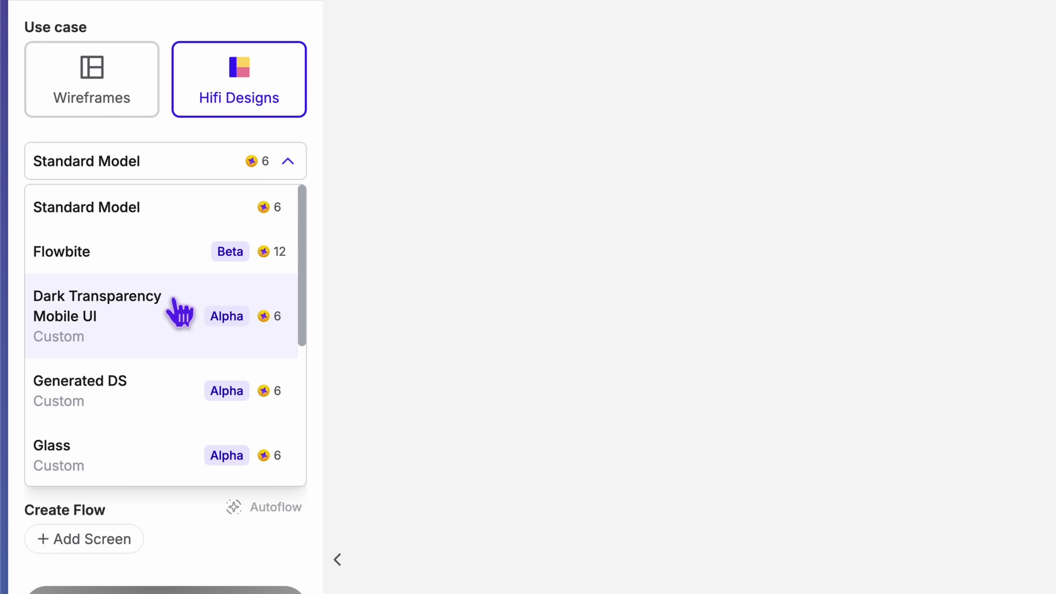
scroll(179, 312, down, 6)
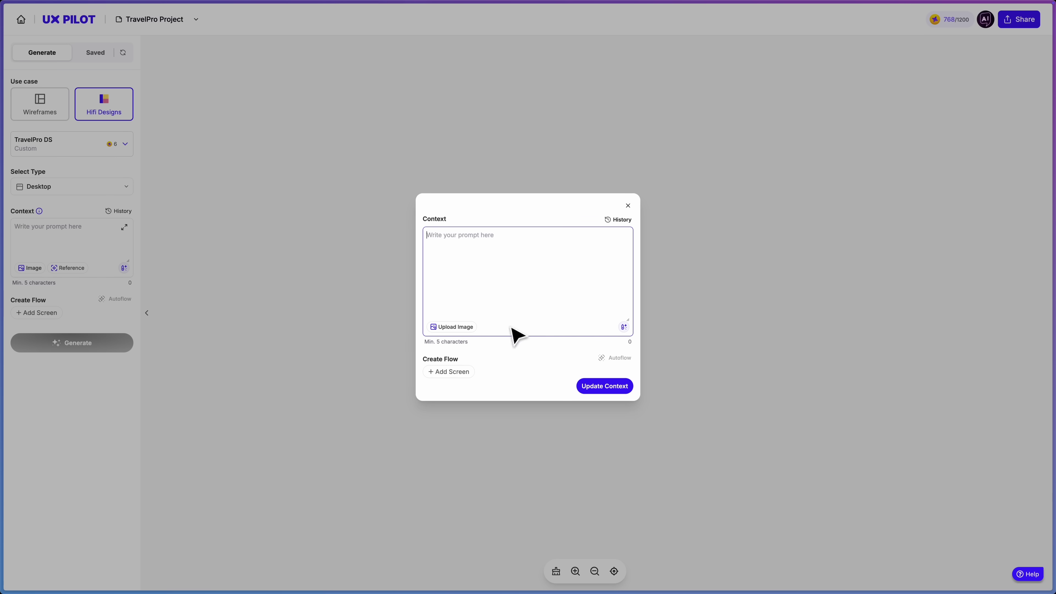
- Paste the TravelPro brief into Context, then append the dark, bold-colour, rounded style line
text(TravelPro is a web app designed for adults who love organizing their travels. It serves as an all-in-one hub where users can seamlessly manage itineraries, bookings, checklists, travel documents, budgeting, photo sharing, weather tracking, local recommendations, and integration with calendars and maps.)
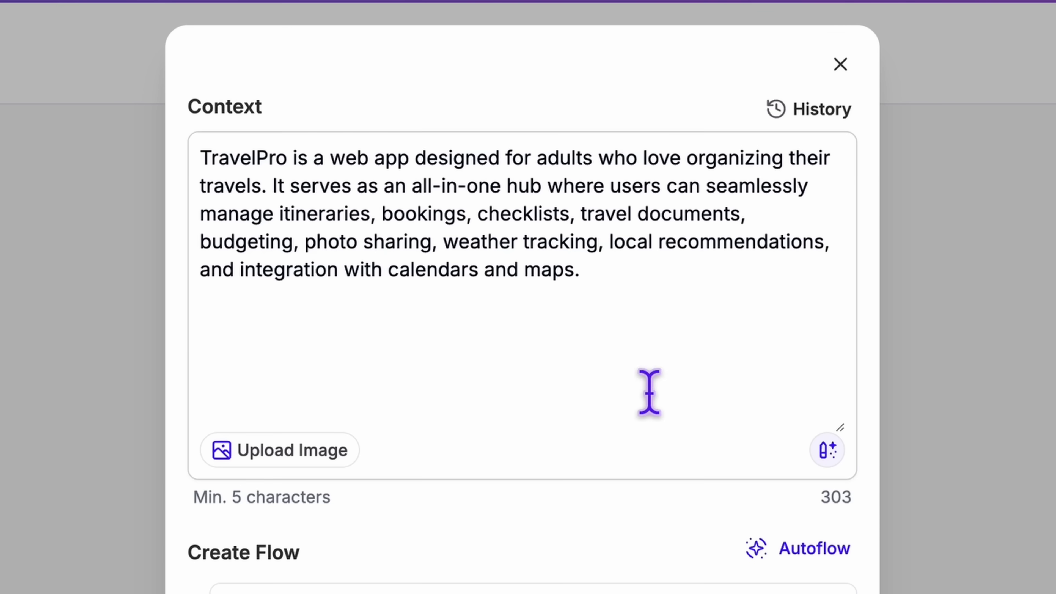
click(649, 392)
text(dark theme, transparency, bold colors, thin lines, modern ui, rounded corners.)
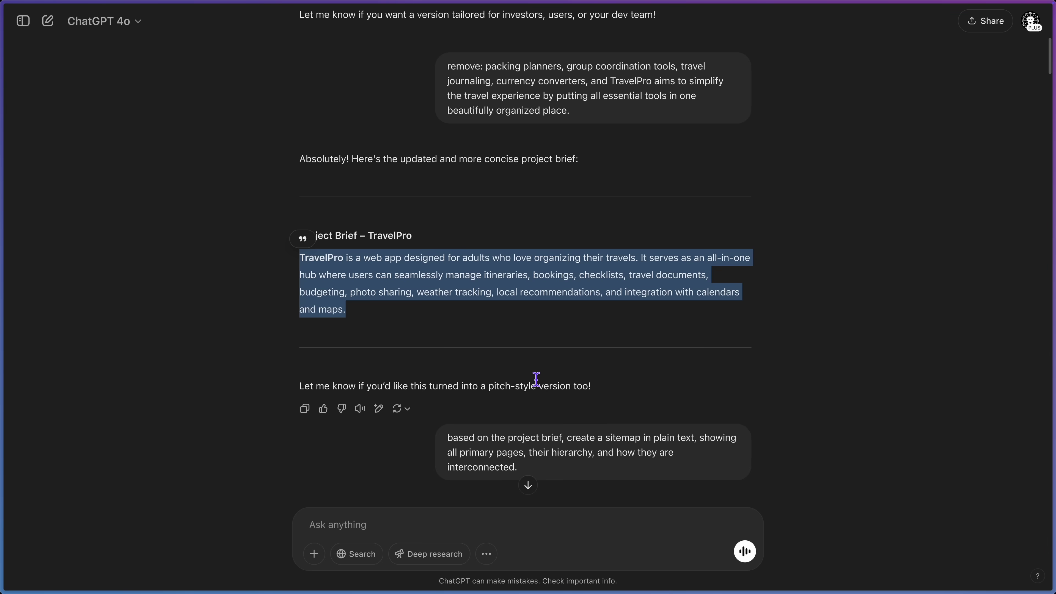
- Paste the ChatGPT dashboard structure into the first screen so it reads Dashboard
scroll(538, 379, down, 3)
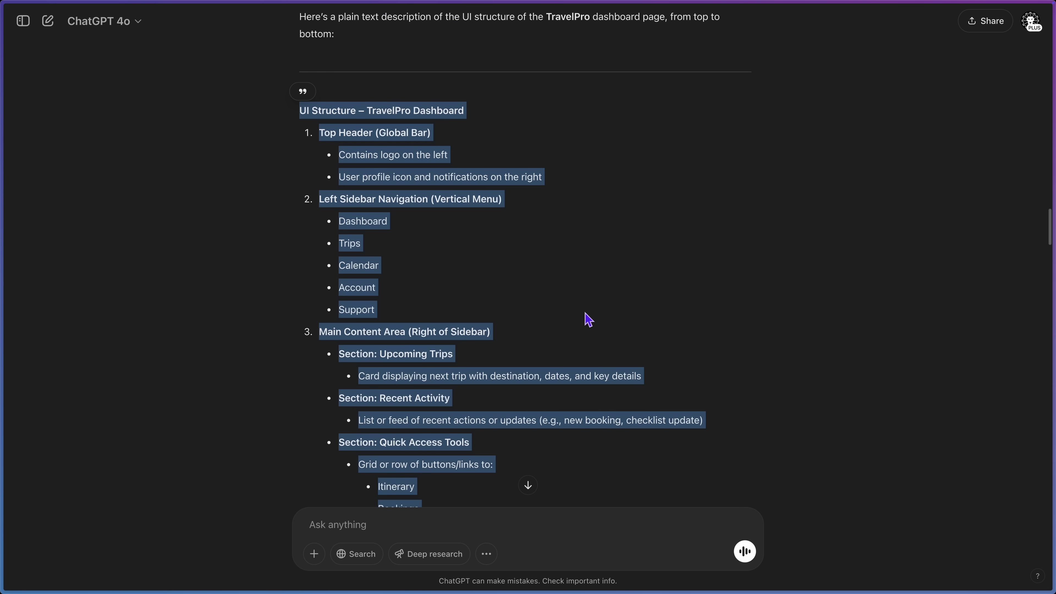
scroll(588, 320, up, 3)
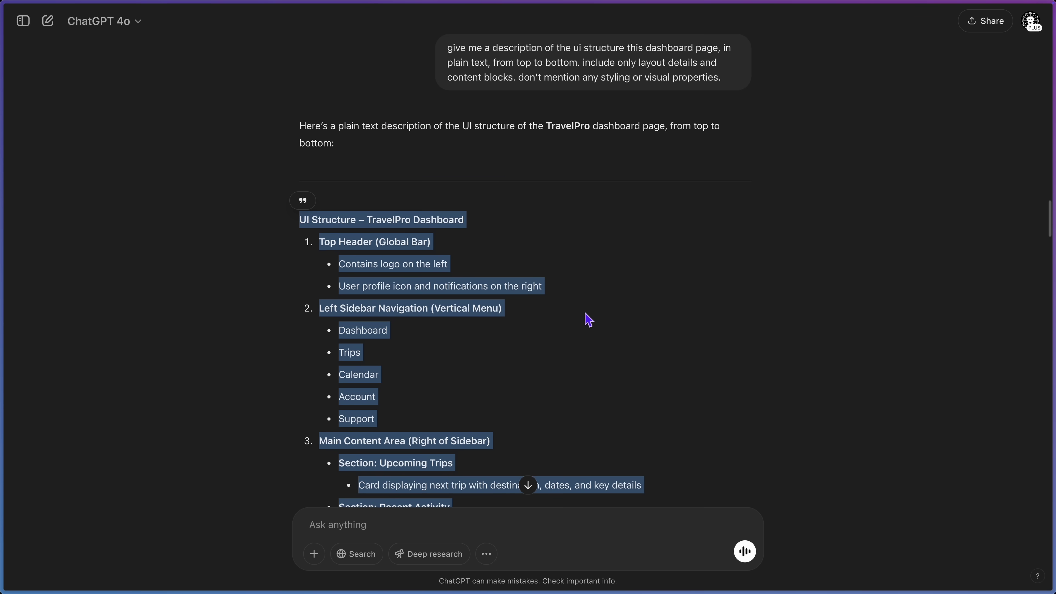
key(super+Tab)
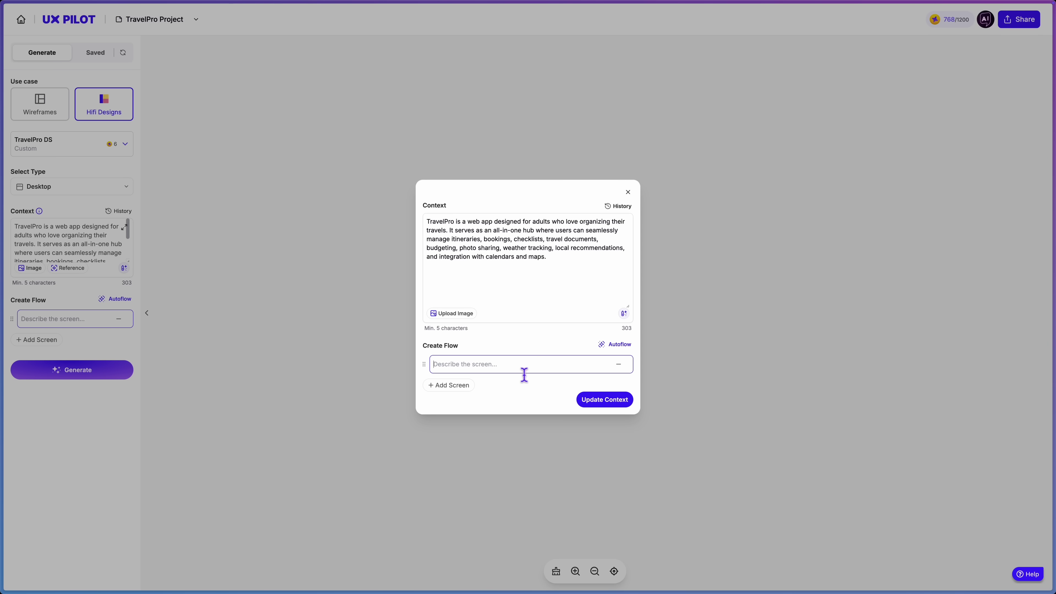
text(UI Structure – TravelPro Dashboard Top Header (Global Bar) Contains logo on the left User profile icon and notifications on the right Left Sidebar Navigation (Vertical Menu) Dashboard Trips Calendar Account Support Main Content Area (Right of Sidebar) Section: Upcoming Trips Card displaying next trip with destination, dates, and key details Section: Recent Activity List or feed of recent actions or updates (e.g., new booking, checklist update) Section: Quick Access Tools Grid or row of buttons/links to: Itinerary Bookings Checklist Travel Documents Budget Photo Sharing Weather Local Recommendations)
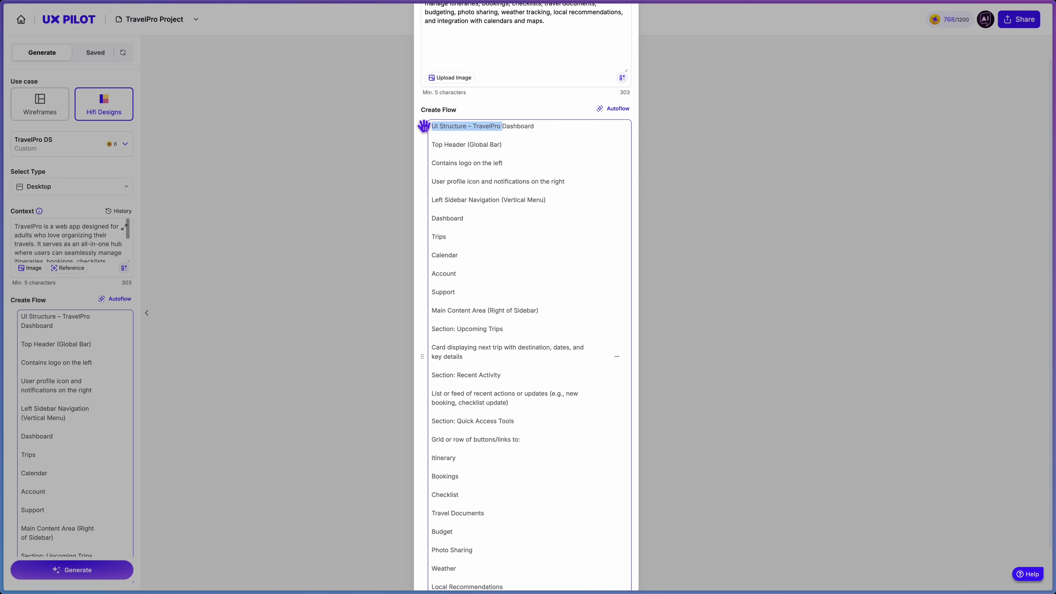
key(BackSpace)
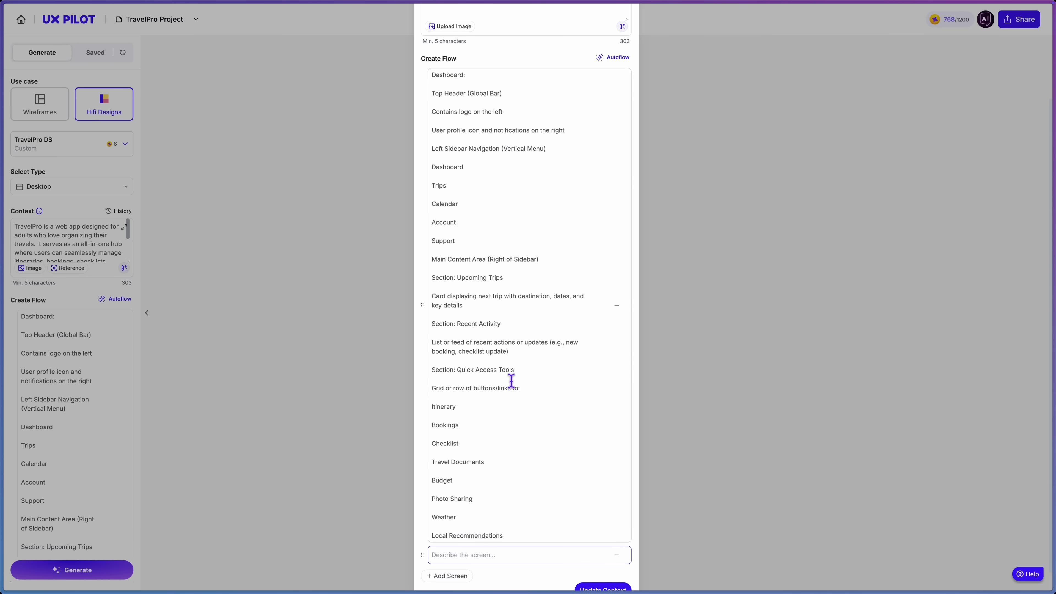
- Add two more screens holding the Trips page and Trip Overview outlines
scroll(482, 538, down, 1)
click(481, 538)
text(Trips Page (Updated) Top Header (Global Bar) Logo on the left Notification icon User profile icon Left Sidebar Navigation (Vertical Menu) Dashboard Trips Calendar Account Support Main Content Area (Right of Sidebar) Section: Current or Upcoming Trip Trip card showing destination, travel dates, and summary details Single button: Manage Trip Section: Past Trips List or grid of past trip cards with location and date Option to view trip details)
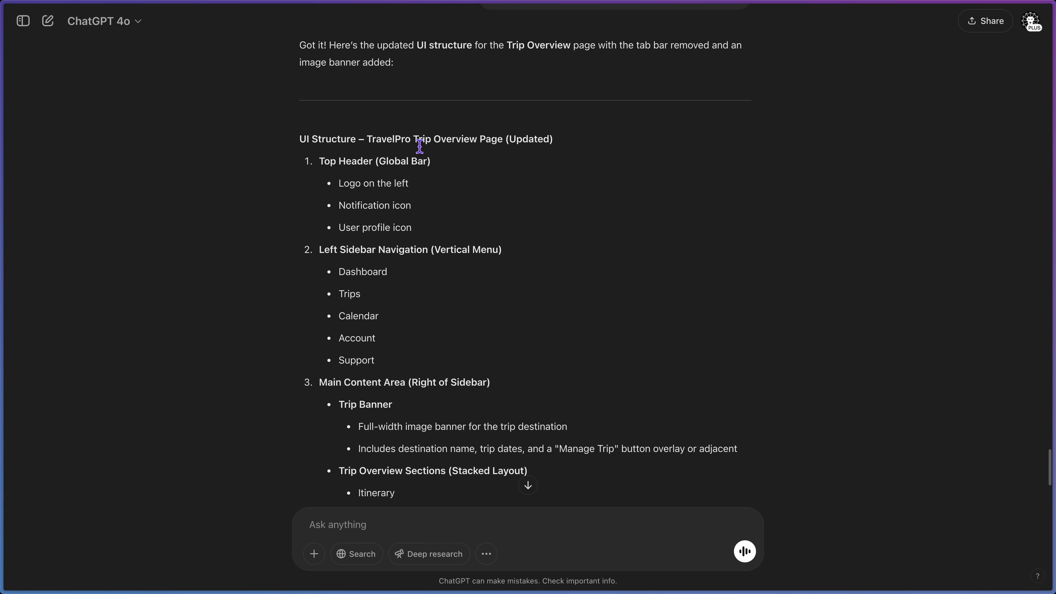
drag(420, 146, 553, 349)
key(super+c)
scroll(550, 288, down, 5)
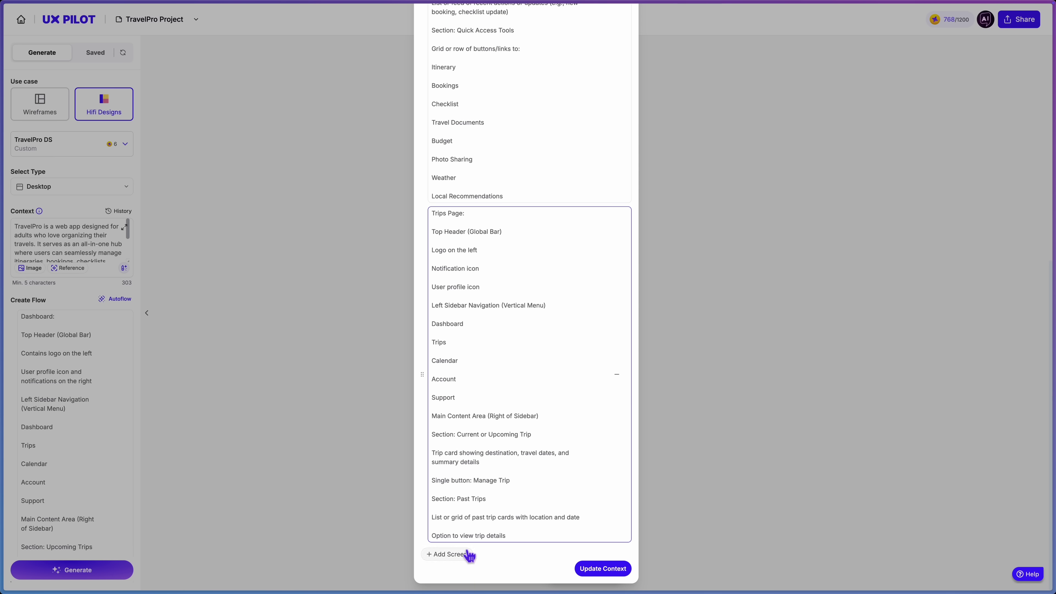
click(466, 555)
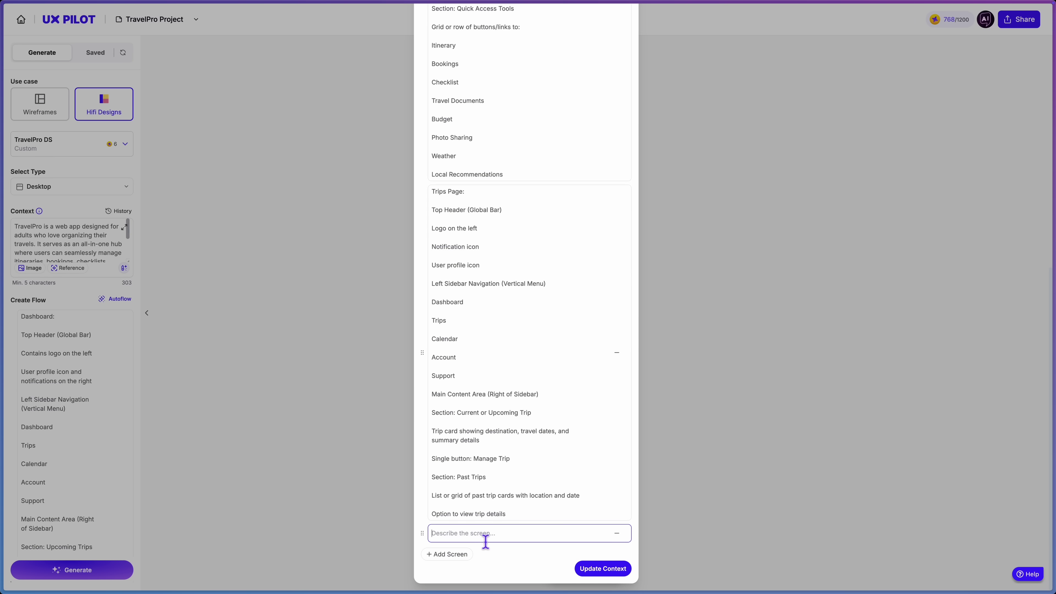
key(super+v)
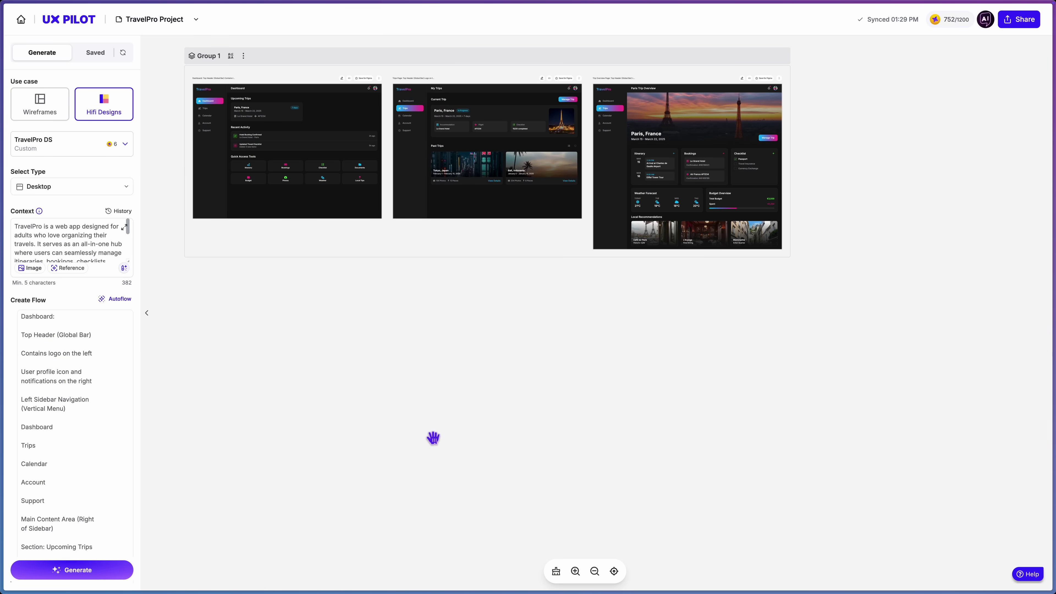
- Zoom and pan the canvas to inspect the generated Trips and trip overview designs
scroll(445, 305, up, 5)
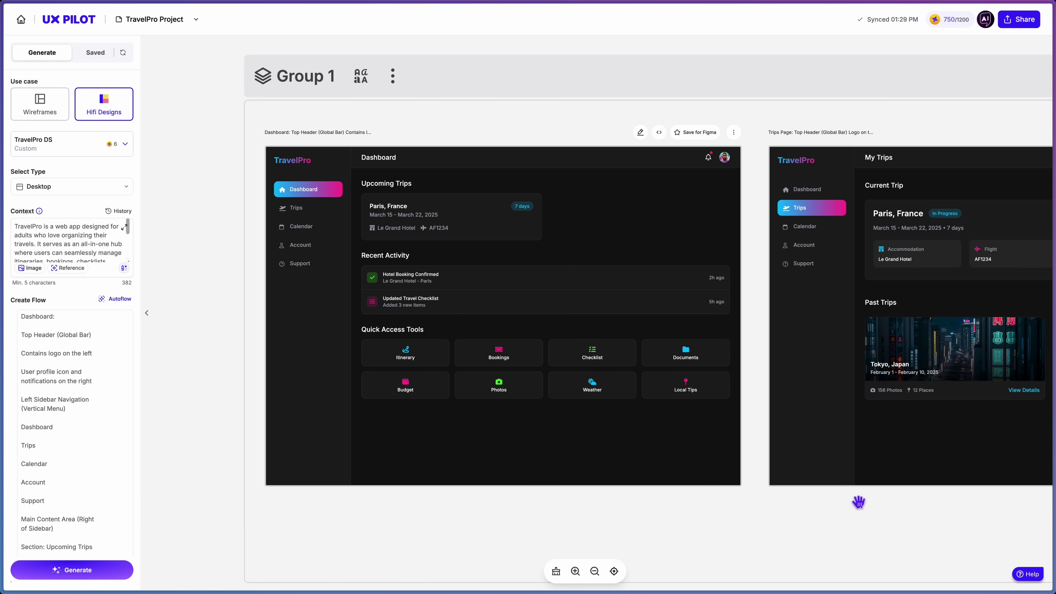
drag(859, 502, 441, 488)
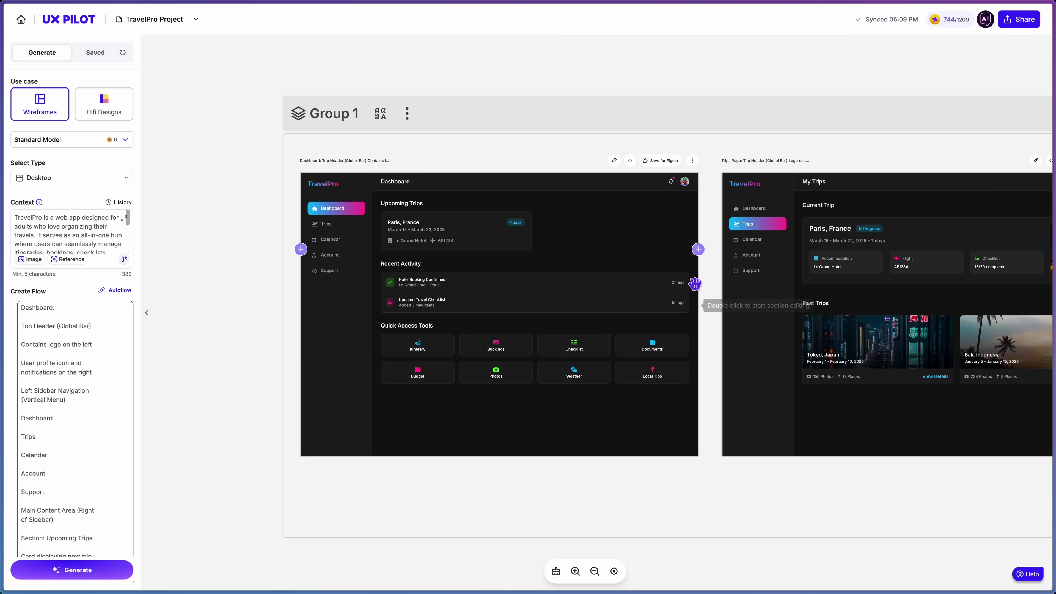
- Add a screen beside the Dashboard described as a calendar page and generate it
click(699, 250)
text(calendar page with the calendar tab selected)
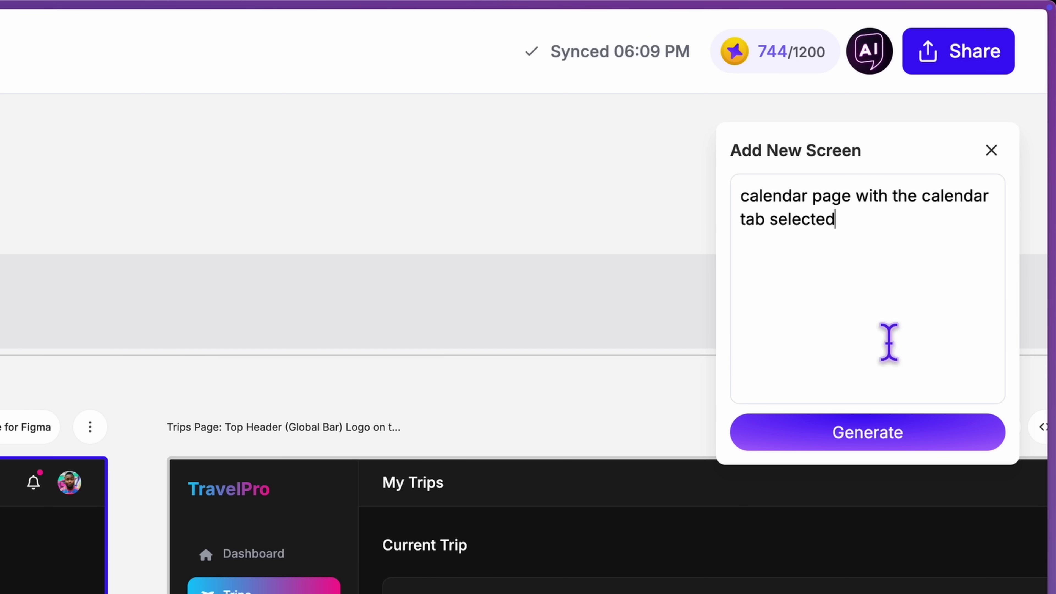
click(863, 437)
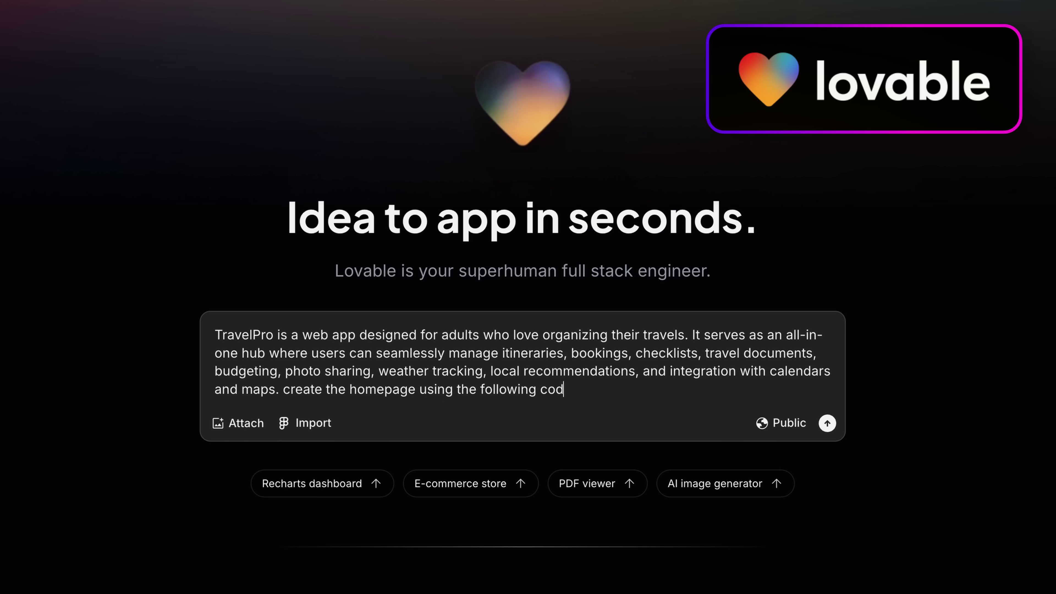
- End the Lovable prompt with 'create the homepage using the following code:' and copy the dashboard source from UX Pilot
text(e:)
key(shift+Return)
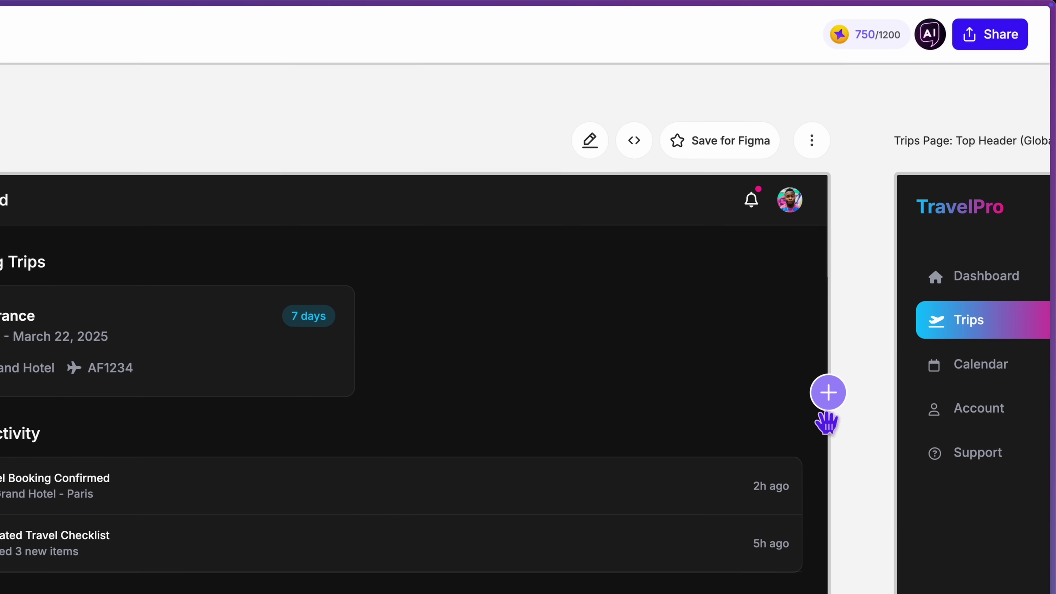
click(630, 139)
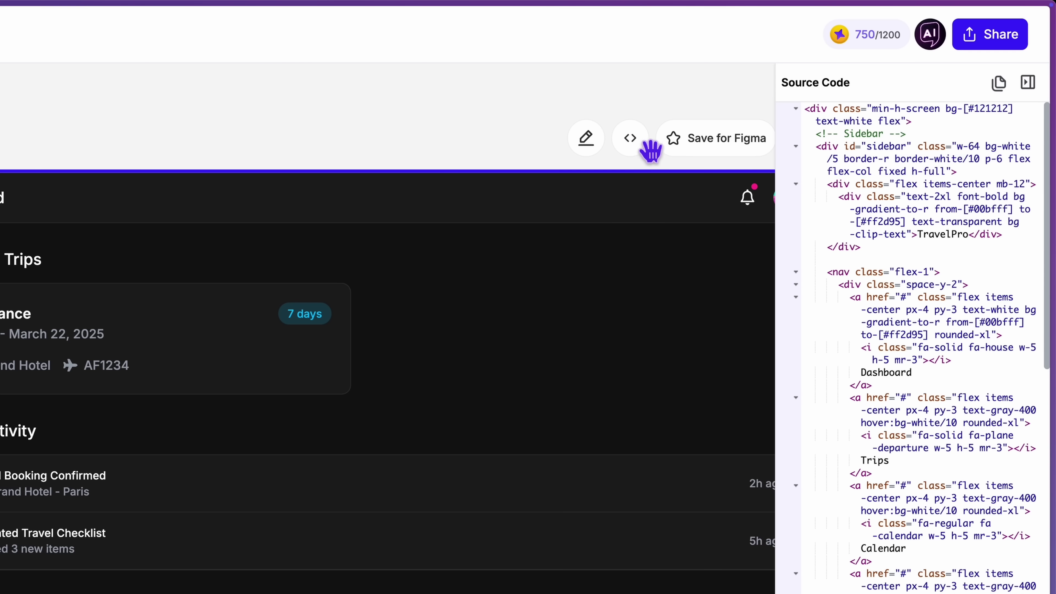
click(1008, 90)
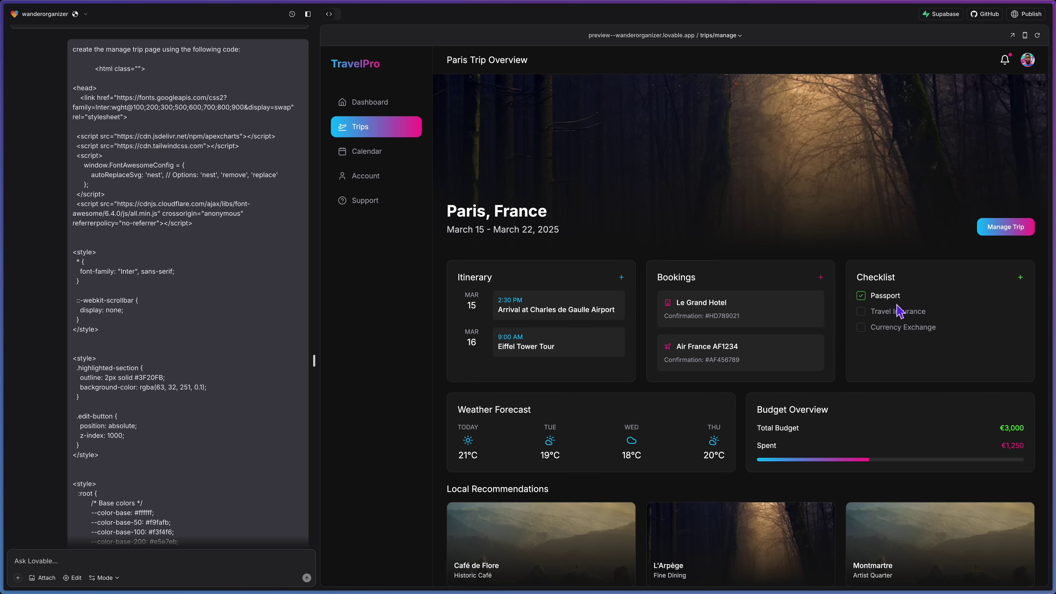
- View the prototype's Account Settings page, then its Help & Support page
click(381, 187)
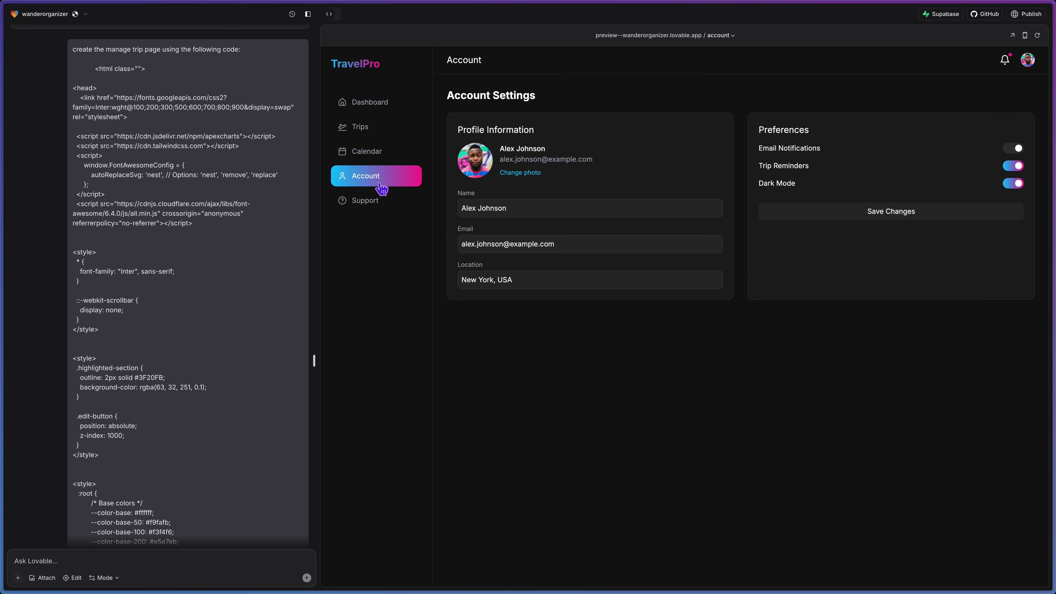
click(389, 203)
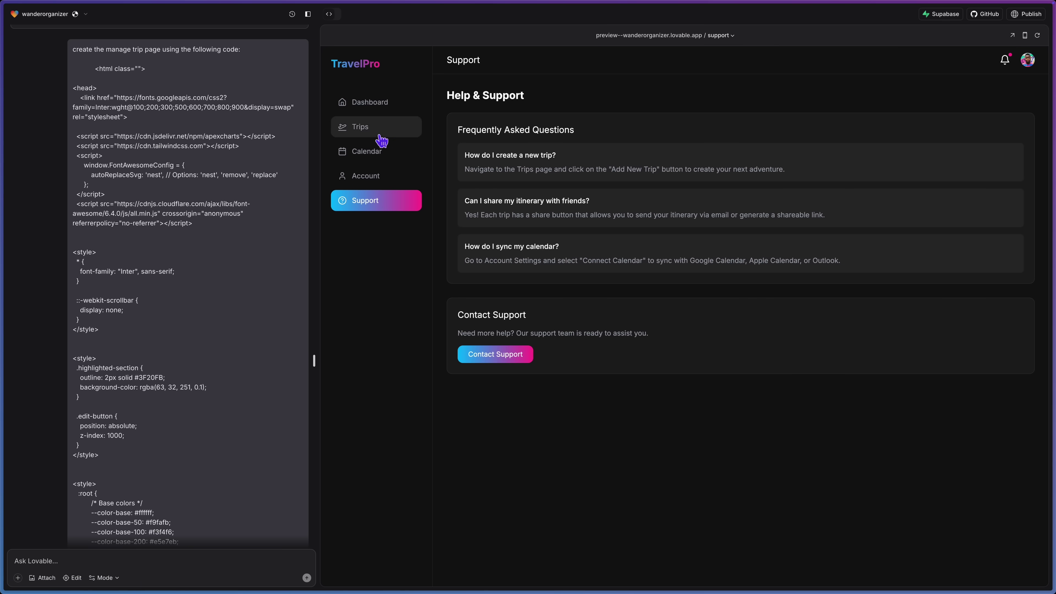